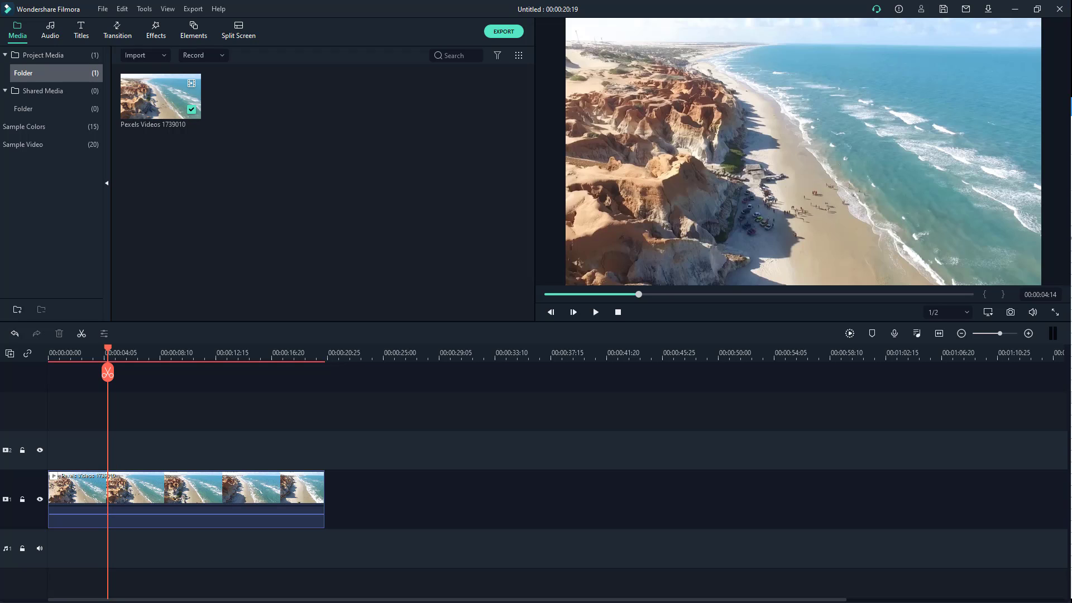
# Add the Basic 6 plain-text title from the Titles library to the timeline.
pyautogui.click(76, 32)
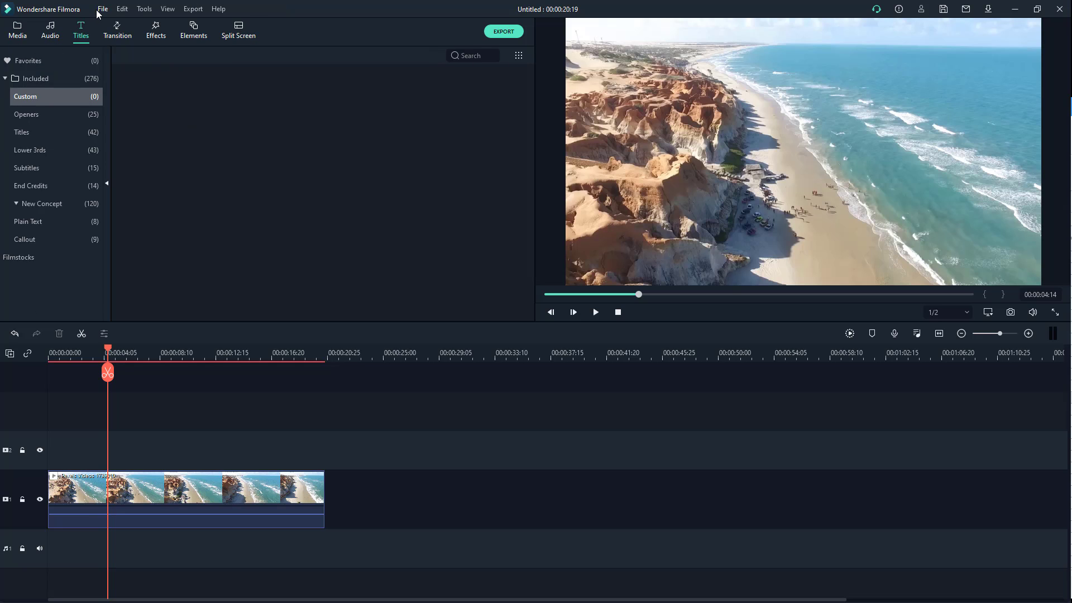
pyautogui.click(43, 223)
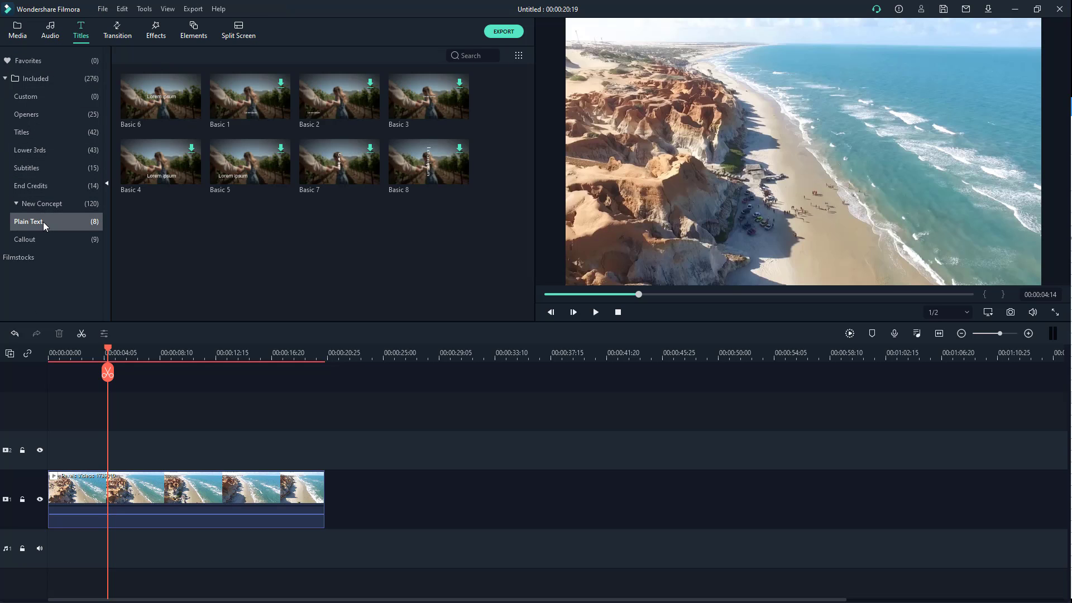
pyautogui.moveTo(156, 94)
pyautogui.moveTo(157, 94); pyautogui.dragTo(147, 455)
# Place Basic 6 at the main track's start, butt the beach video after it, and open it for editing.
pyautogui.click(172, 348)
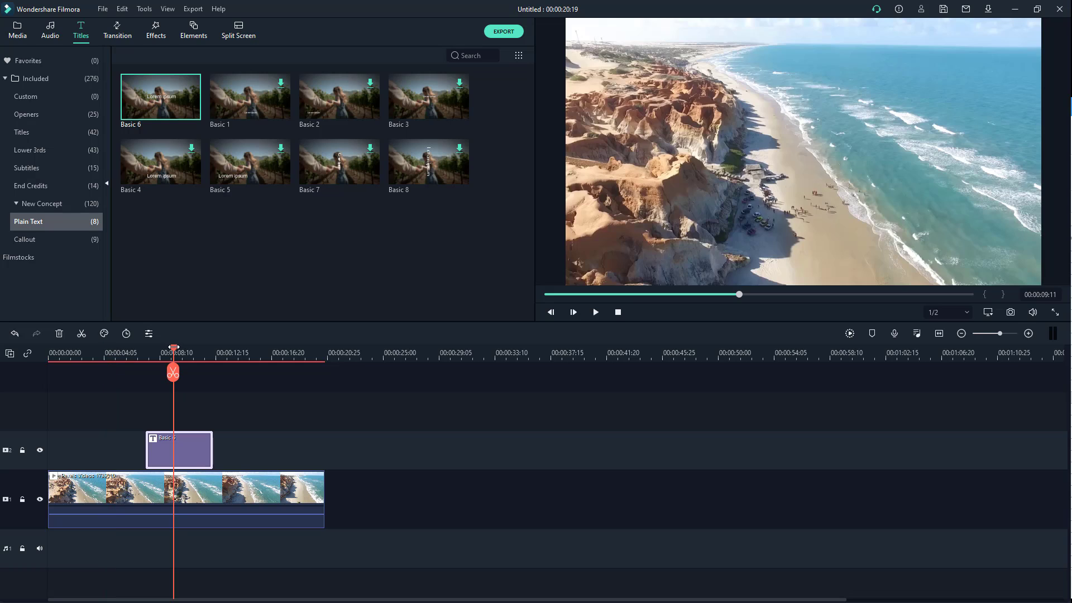
pyautogui.moveTo(224, 490); pyautogui.dragTo(323, 462)
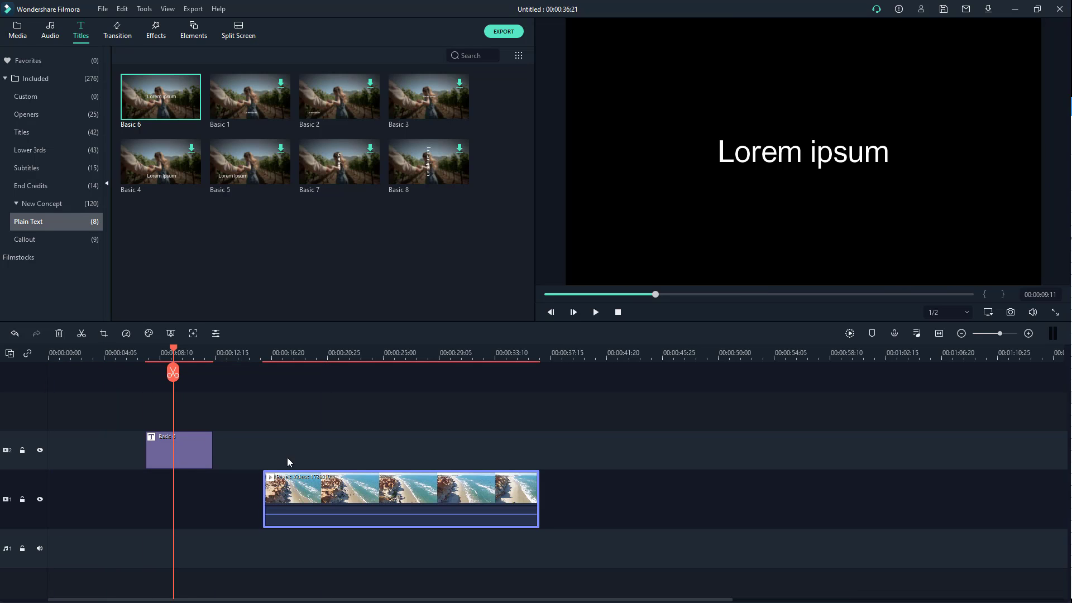
pyautogui.moveTo(190, 455); pyautogui.dragTo(80, 491)
pyautogui.moveTo(333, 500); pyautogui.dragTo(189, 496)
pyautogui.click(84, 354)
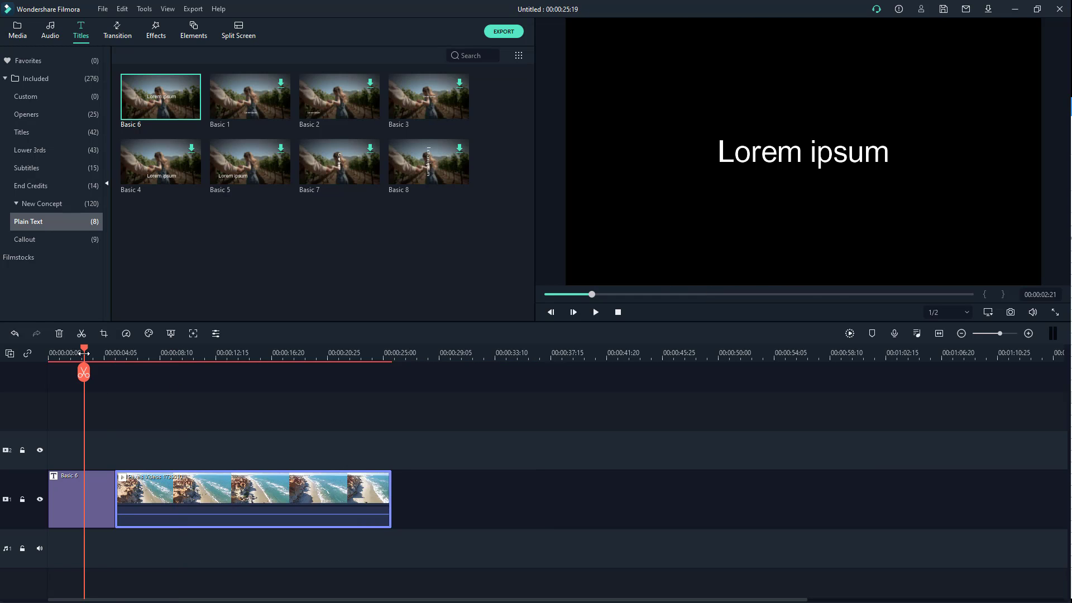
pyautogui.doubleClick(749, 159)
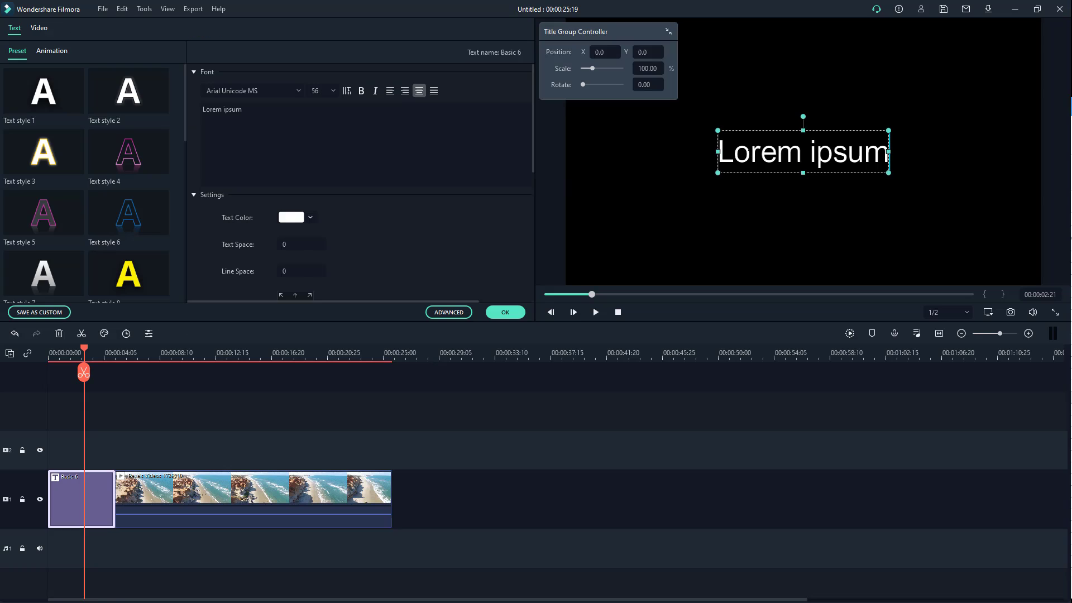
# Replace the Lorem ipsum placeholder with 'TutorTube' and enlarge it to 173.91% scale.
pyautogui.moveTo(719, 154); pyautogui.dragTo(889, 154)
pyautogui.write('TutorTube')
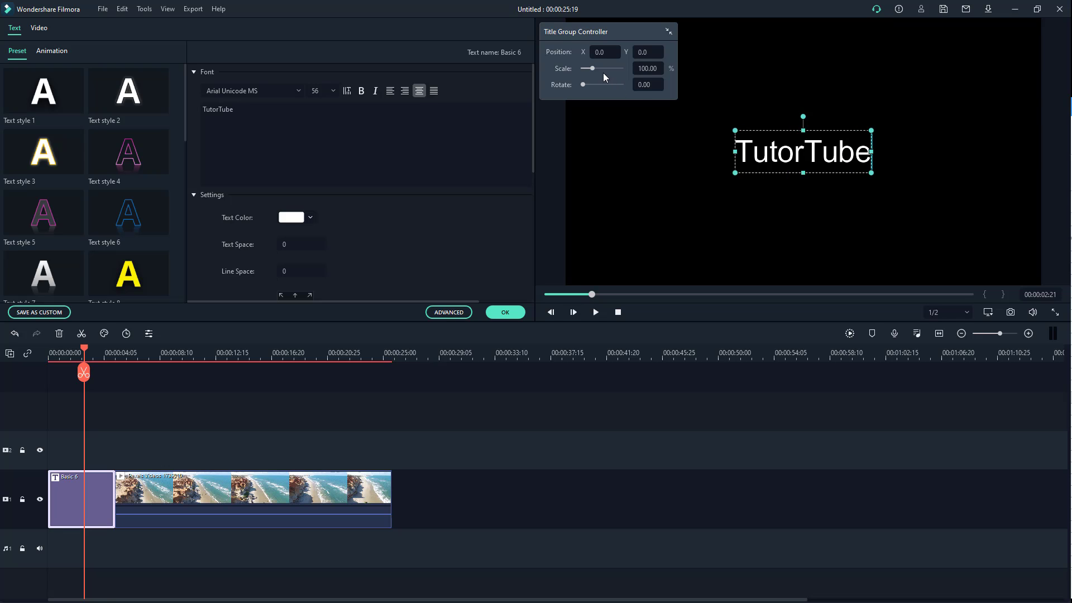
pyautogui.moveTo(592, 68)
pyautogui.mouseDown()
pyautogui.moveTo(604, 72)
pyautogui.moveTo(588, 86)
pyautogui.mouseUp()
pyautogui.moveTo(803, 100)
pyautogui.mouseDown()
pyautogui.moveTo(821, 103)
pyautogui.moveTo(804, 100)
pyautogui.mouseUp()
# Widen the text box and set the title's position to X 0, Y 0 so it sits centred.
pyautogui.moveTo(922, 188); pyautogui.dragTo(940, 194)
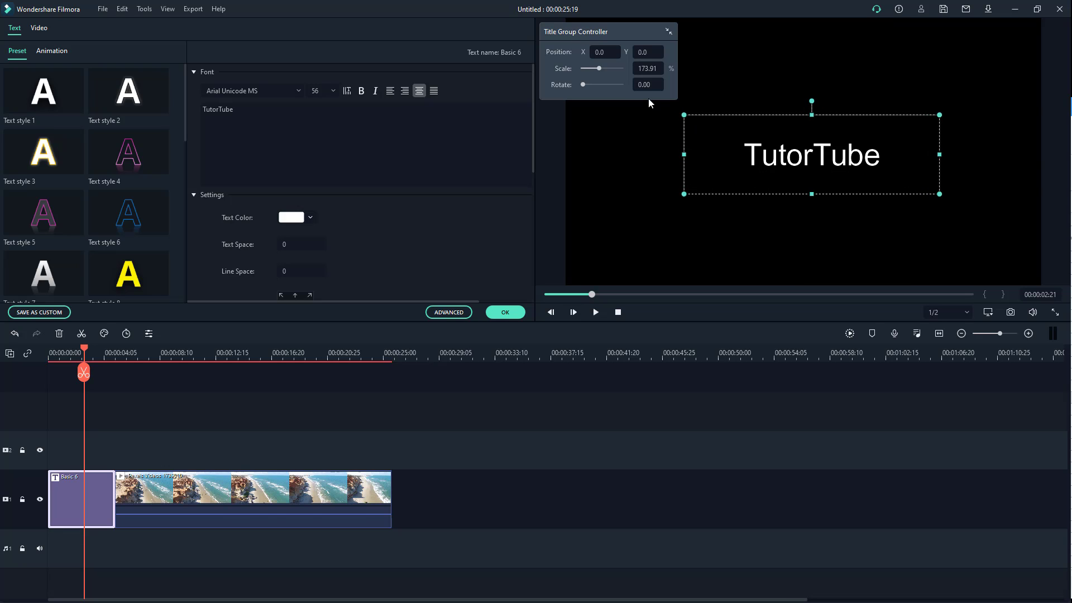
pyautogui.moveTo(611, 55); pyautogui.dragTo(570, 54)
pyautogui.moveTo(645, 53); pyautogui.dragTo(640, 53)
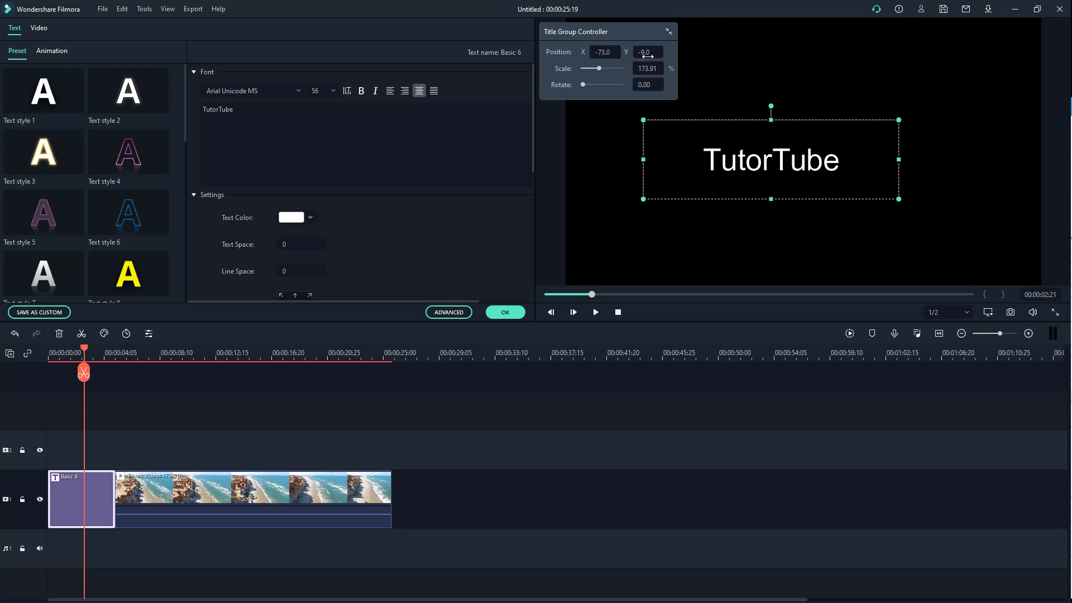
pyautogui.moveTo(818, 139); pyautogui.dragTo(852, 137)
pyautogui.doubleClick(595, 52)
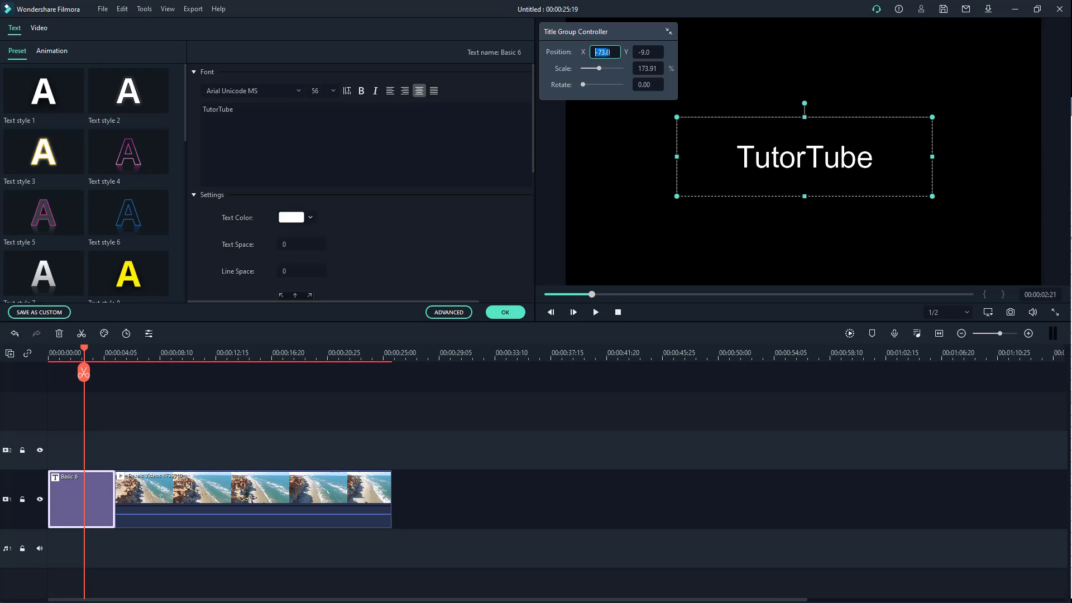
pyautogui.write('0')
pyautogui.doubleClick(644, 52)
pyautogui.write('0')
pyautogui.doubleClick(597, 52)
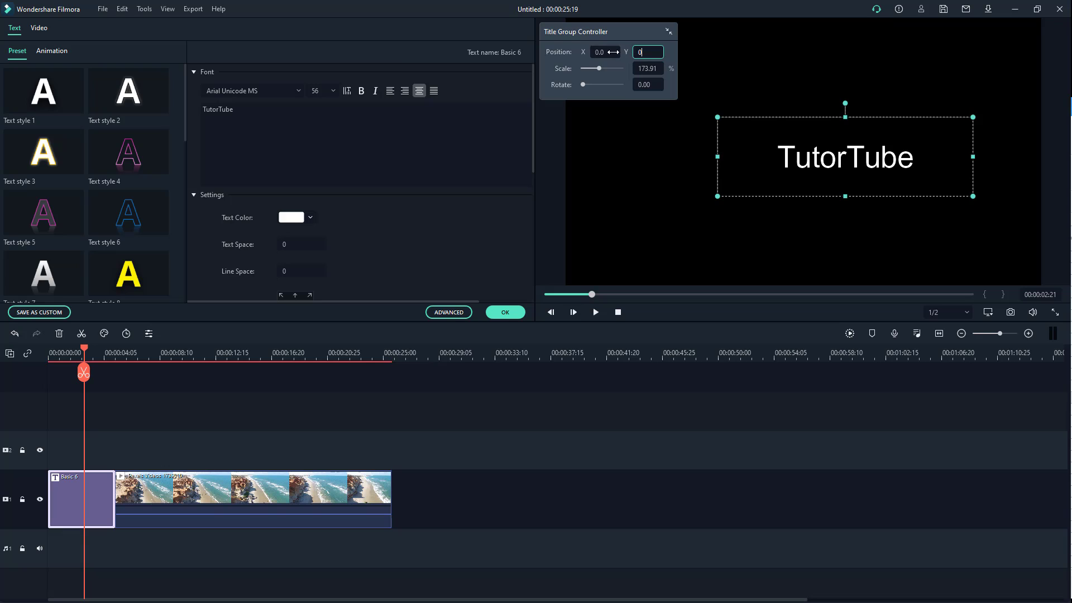
pyautogui.moveTo(885, 115); pyautogui.dragTo(845, 115)
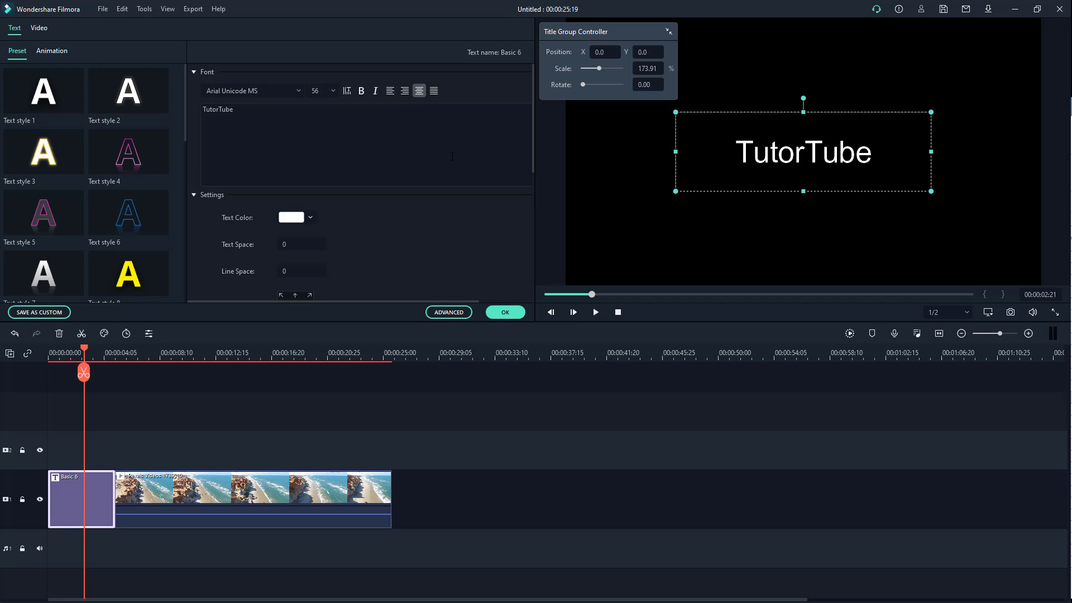
# Change the TutorTube text's font to Baloo.
pyautogui.click(255, 107)
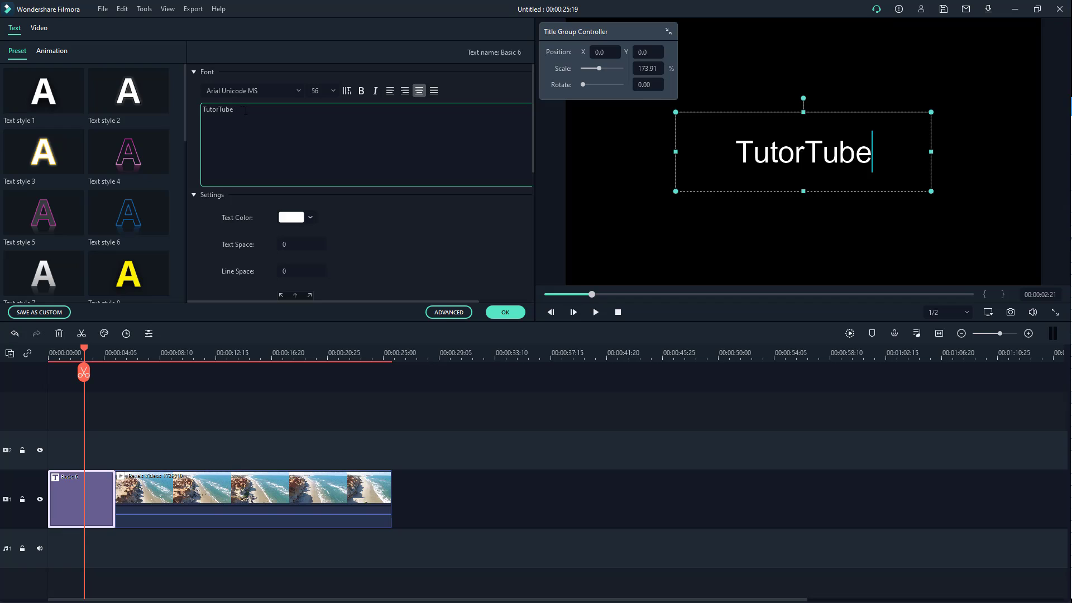
pyautogui.moveTo(245, 111); pyautogui.dragTo(217, 103)
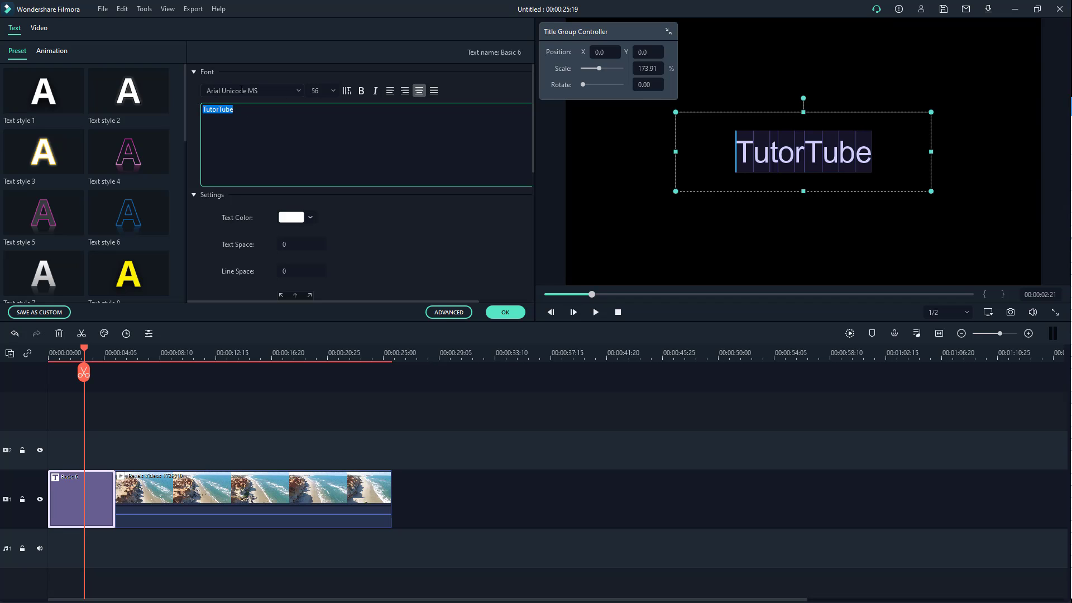
pyautogui.click(297, 93)
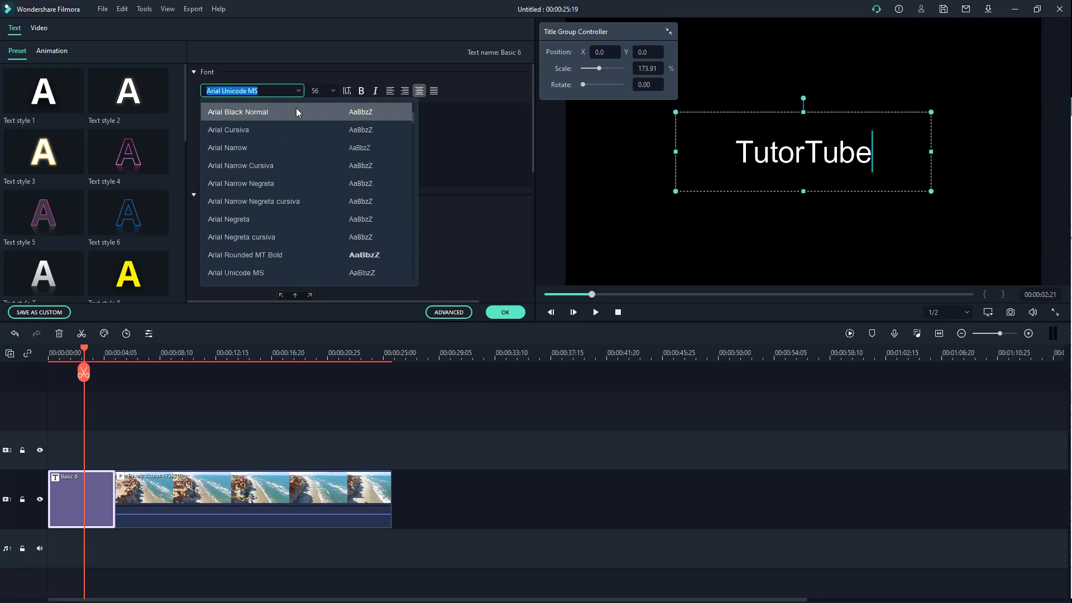
pyautogui.scroll(-3, 278, 195)
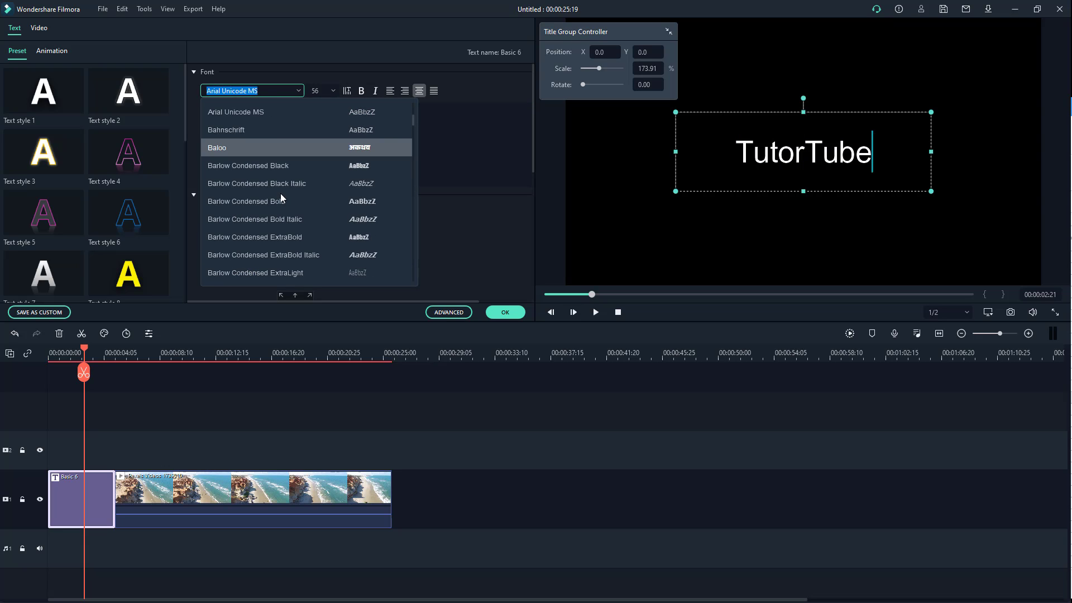
pyautogui.click(285, 148)
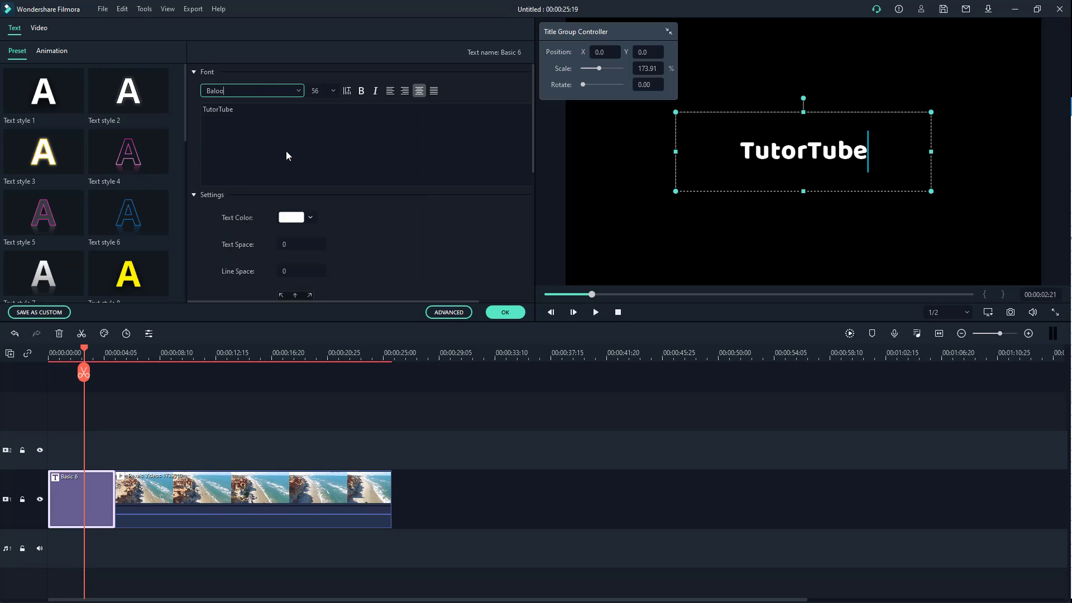
pyautogui.click(300, 93)
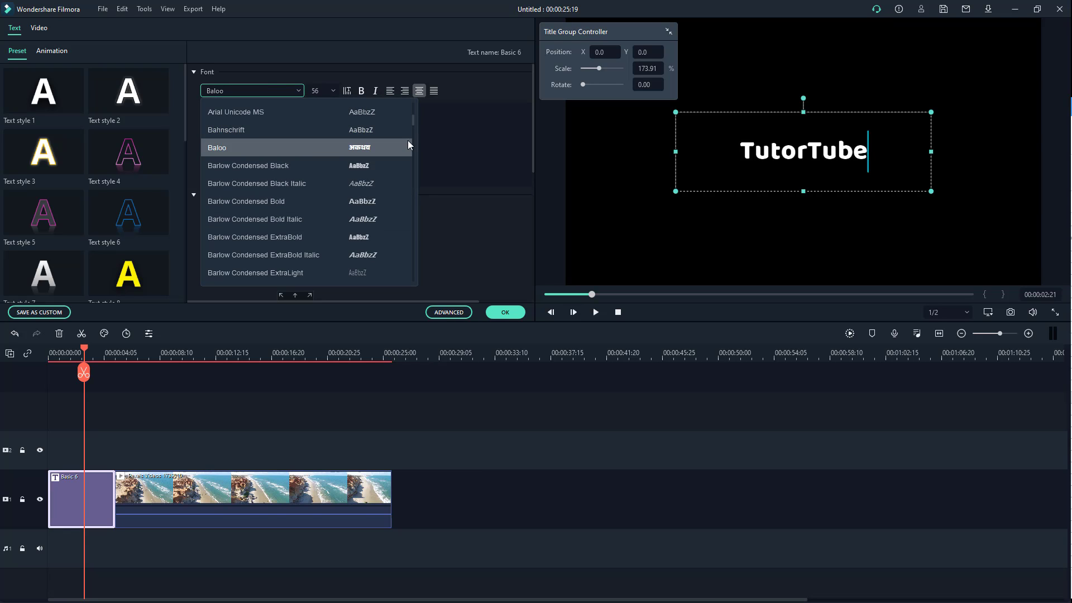
pyautogui.click(434, 126)
# Set the font size to 125, keeping the text horizontal rather than vertical.
pyautogui.moveTo(294, 124); pyautogui.dragTo(175, 112)
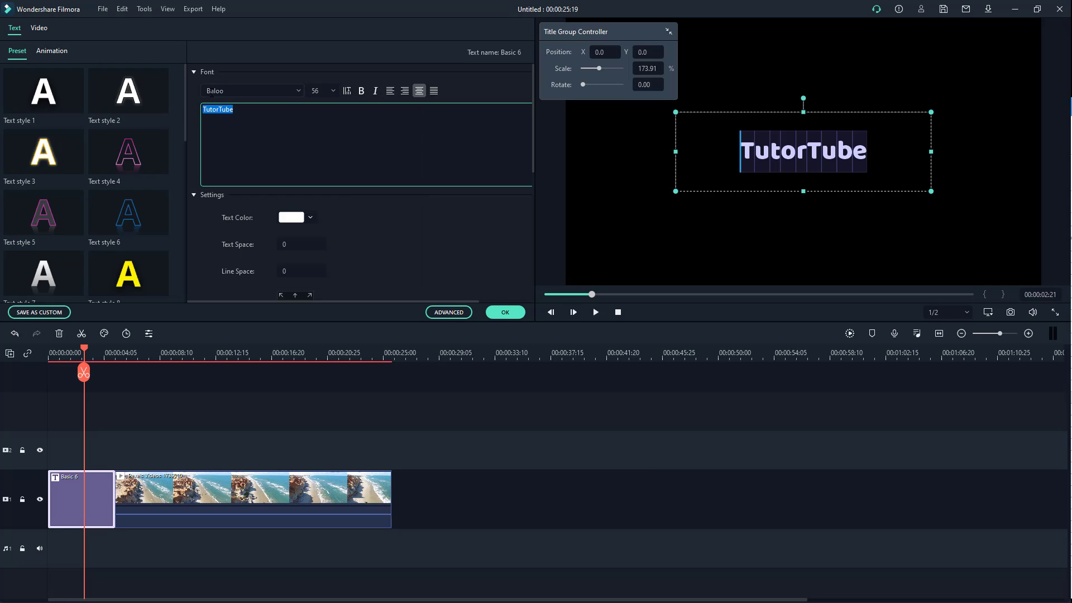
pyautogui.click(334, 91)
pyautogui.click(324, 172)
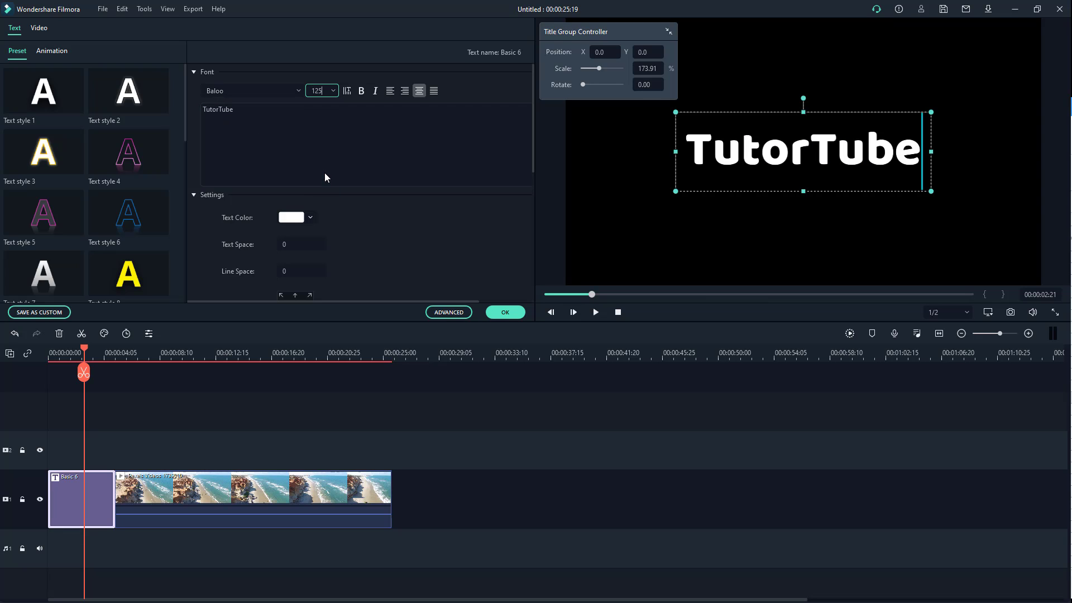
pyautogui.click(347, 91)
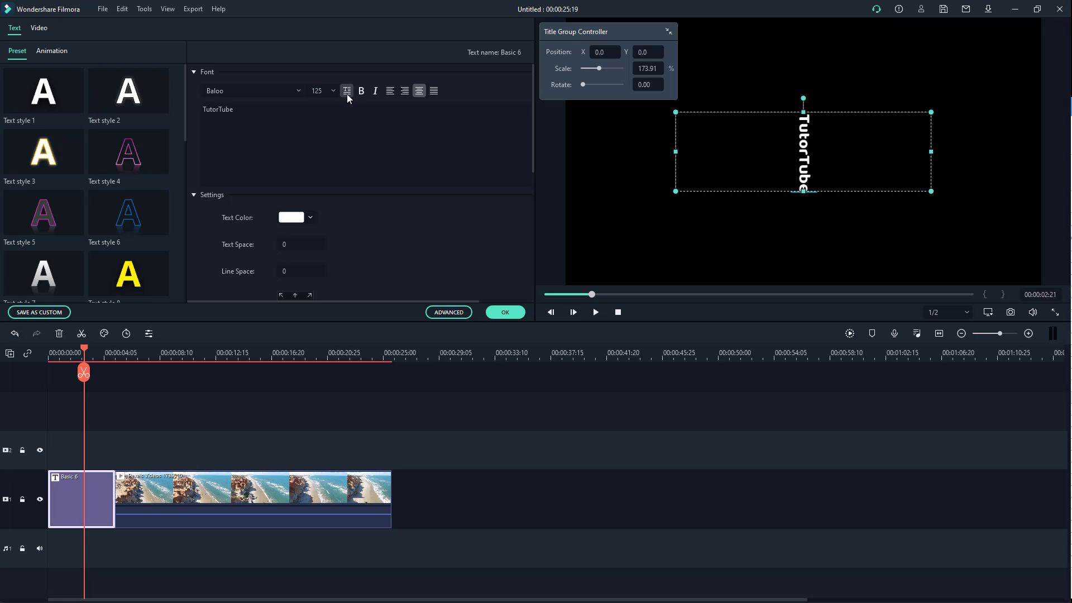
pyautogui.click(347, 94)
pyautogui.click(347, 94)
pyautogui.click(347, 91)
# Leave the title text with bold and italic both turned off.
pyautogui.click(361, 95)
pyautogui.click(362, 95)
pyautogui.click(362, 95)
pyautogui.click(364, 92)
pyautogui.click(376, 91)
pyautogui.click(376, 91)
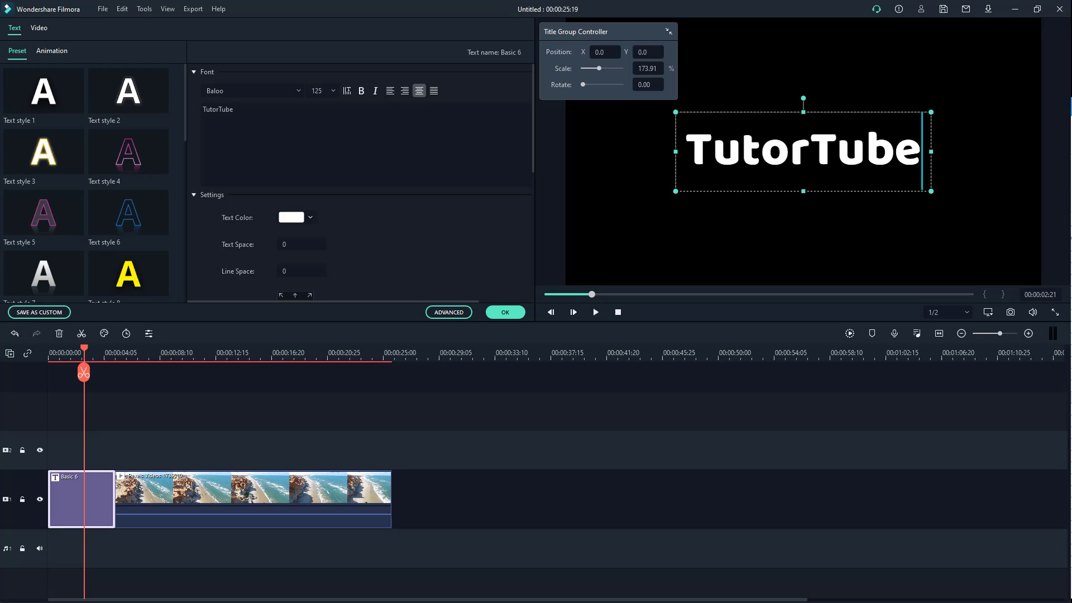
# Widen the text box on both sides and left-align the TutorTube title.
pyautogui.moveTo(676, 152); pyautogui.dragTo(591, 152)
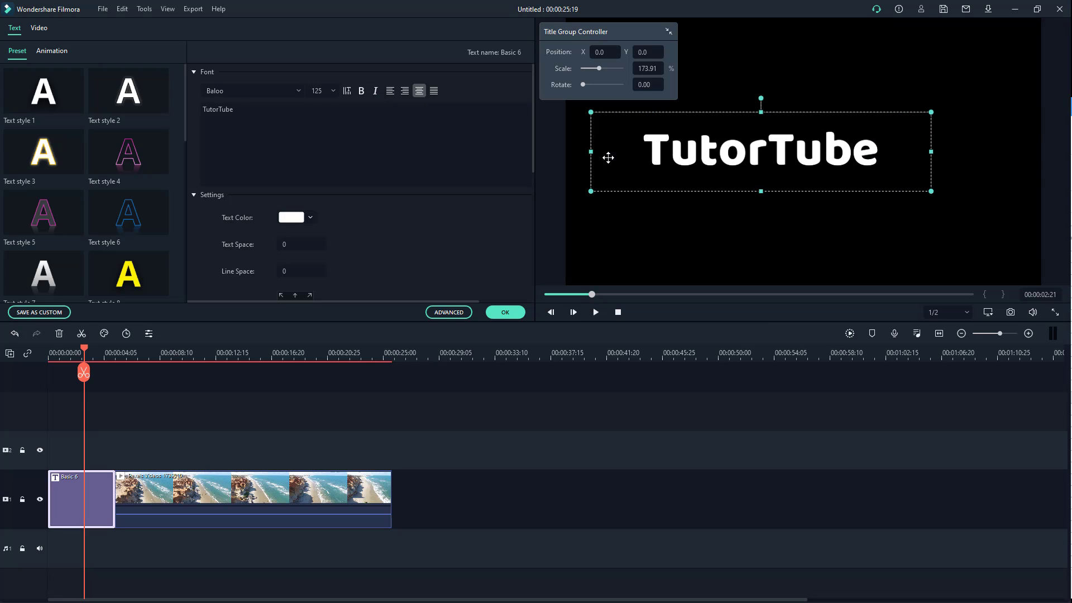
pyautogui.moveTo(931, 153); pyautogui.dragTo(988, 152)
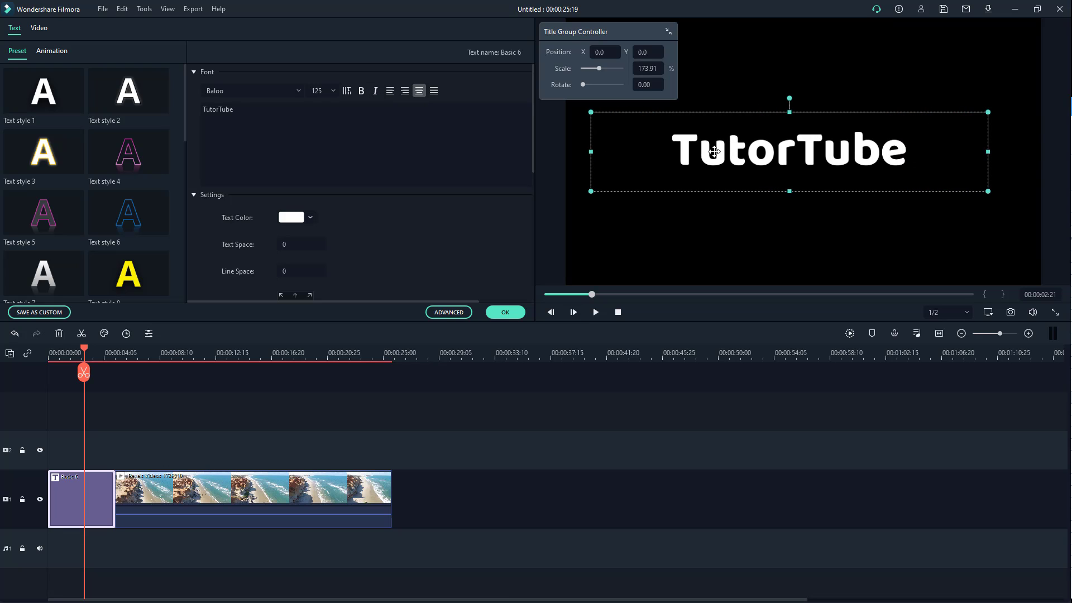
pyautogui.click(391, 91)
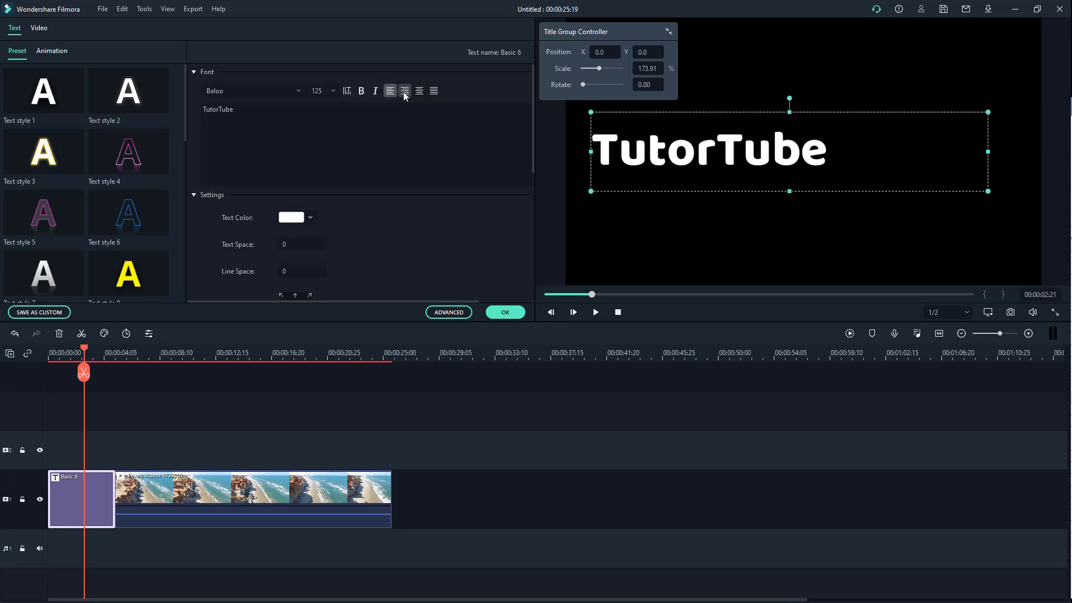
pyautogui.click(405, 91)
pyautogui.click(419, 91)
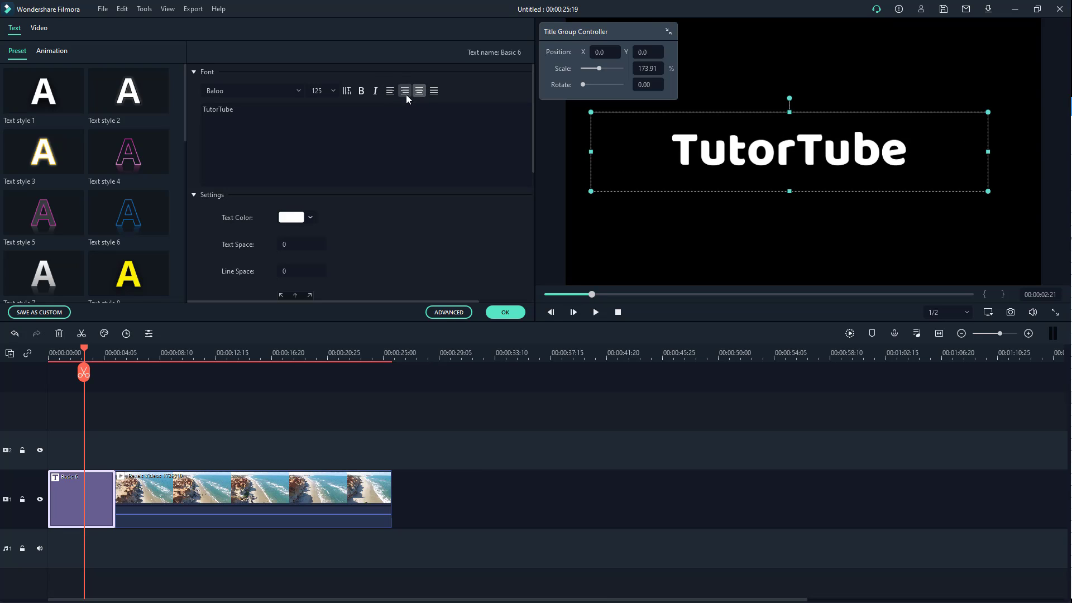
pyautogui.click(404, 91)
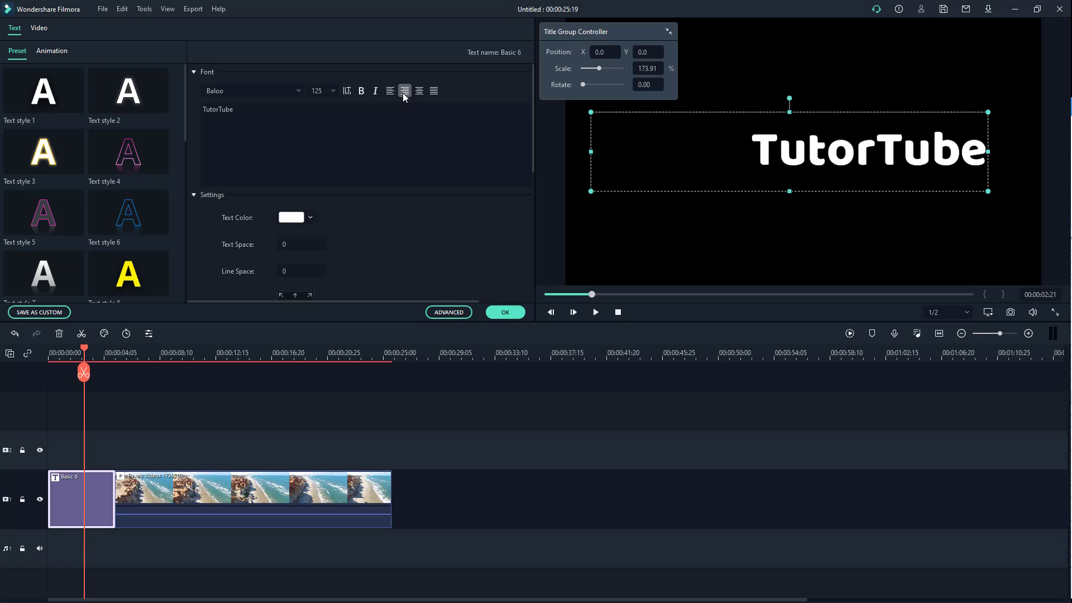
pyautogui.click(419, 91)
pyautogui.click(391, 91)
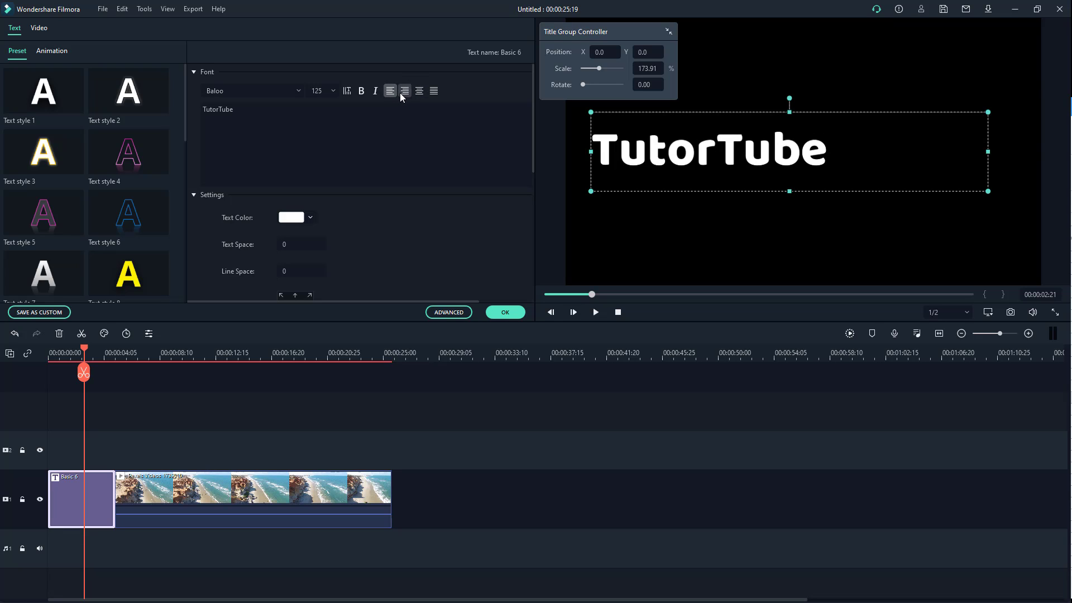
# Reduce the TutorTube font size to 44 and play back to preview.
pyautogui.doubleClick(849, 152)
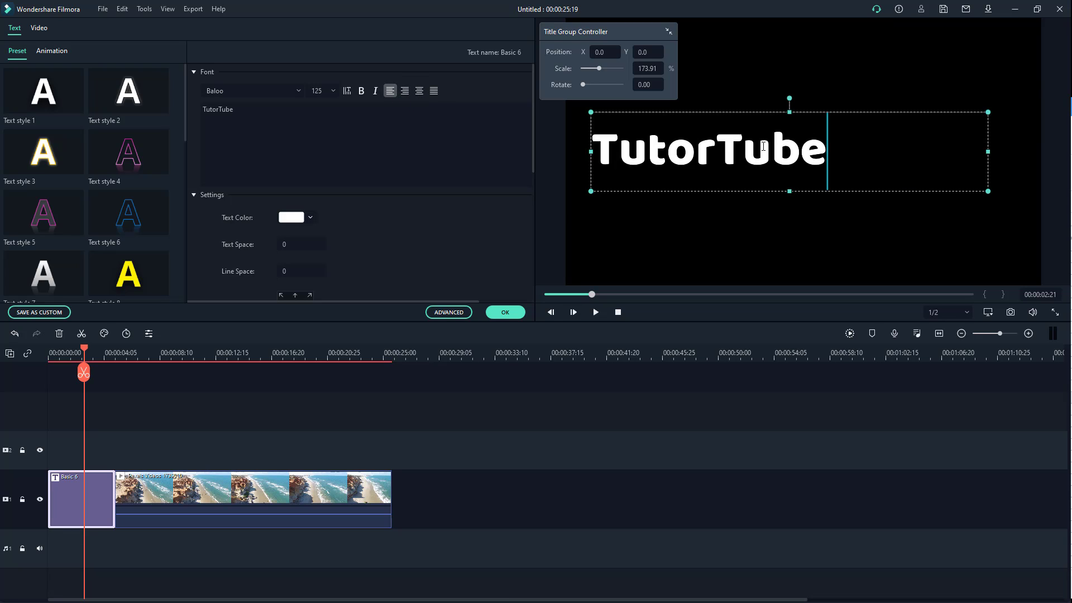
pyautogui.moveTo(849, 152); pyautogui.dragTo(555, 148)
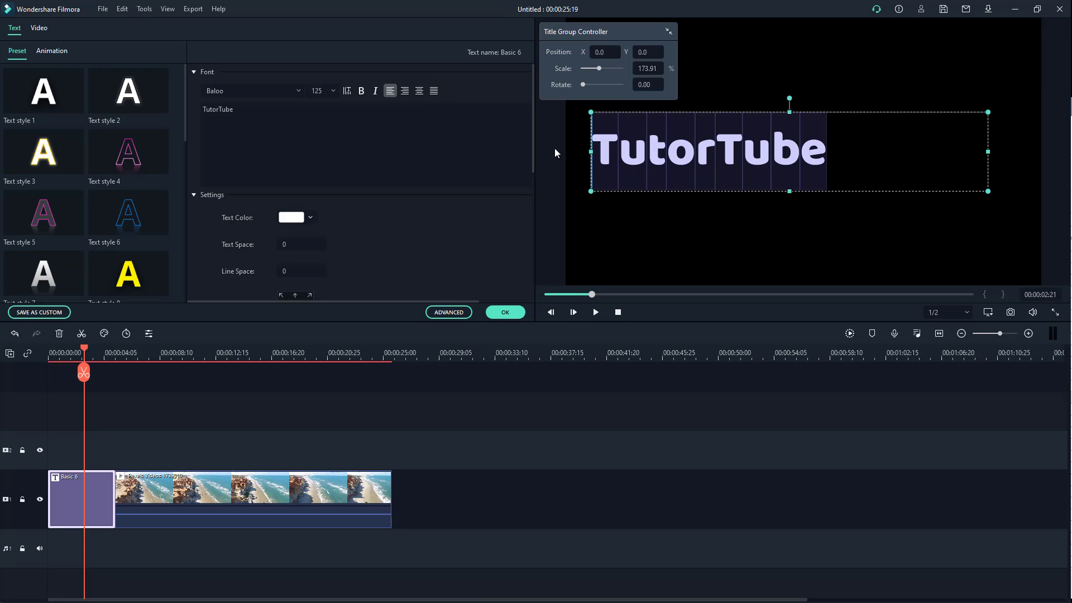
pyautogui.click(330, 90)
pyautogui.click(319, 133)
pyautogui.click(732, 159)
pyautogui.press('space')
pyautogui.press('space')
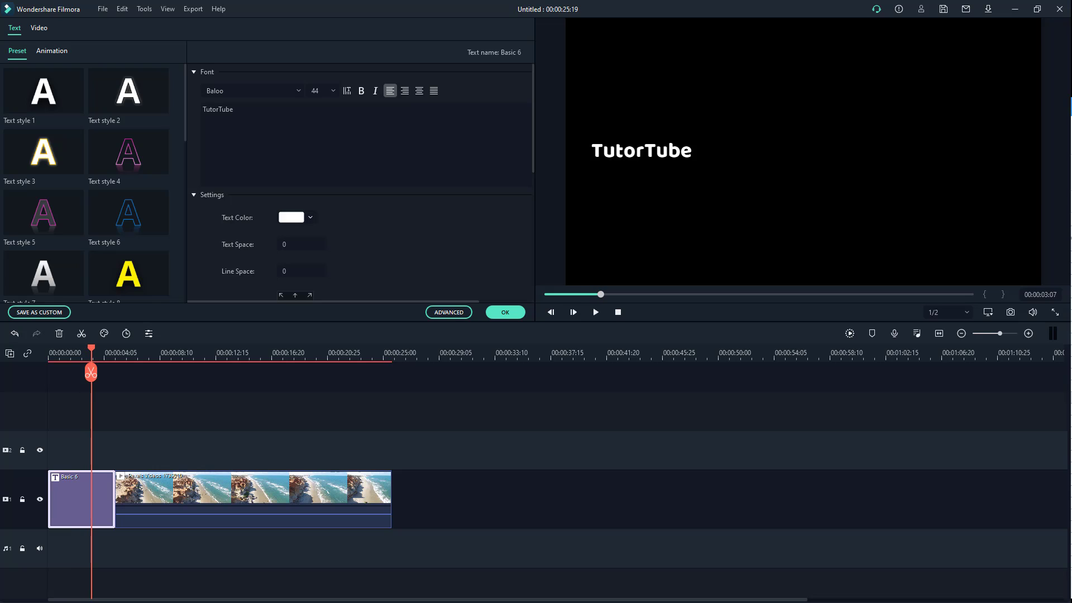
# Append 'is a tutorial based channel where you can learn about general computing and multimedia concepts.'.
pyautogui.click(287, 120)
pyautogui.write('is a tutoria')
pyautogui.write('l based c')
pyautogui.write('hannel where you c')
pyautogui.write('a')
pyautogui.write('mn')
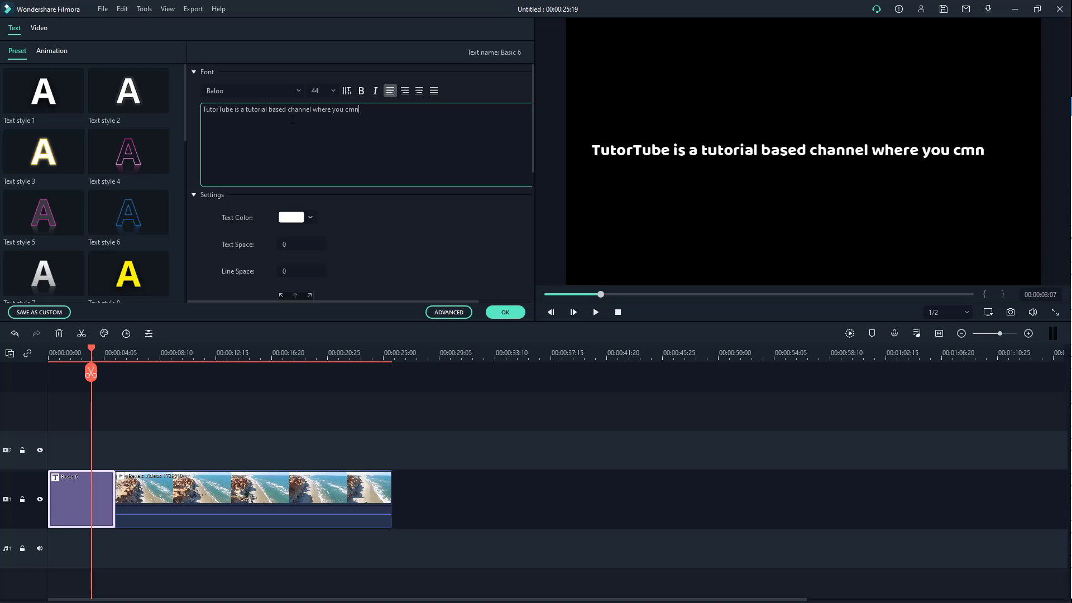
pyautogui.write(' lear')
pyautogui.press('BackSpace')
pyautogui.press('BackSpace')
pyautogui.press('BackSpace')
pyautogui.press('BackSpace')
pyautogui.press('BackSpace')
pyautogui.press('BackSpace')
pyautogui.press('BackSpace')
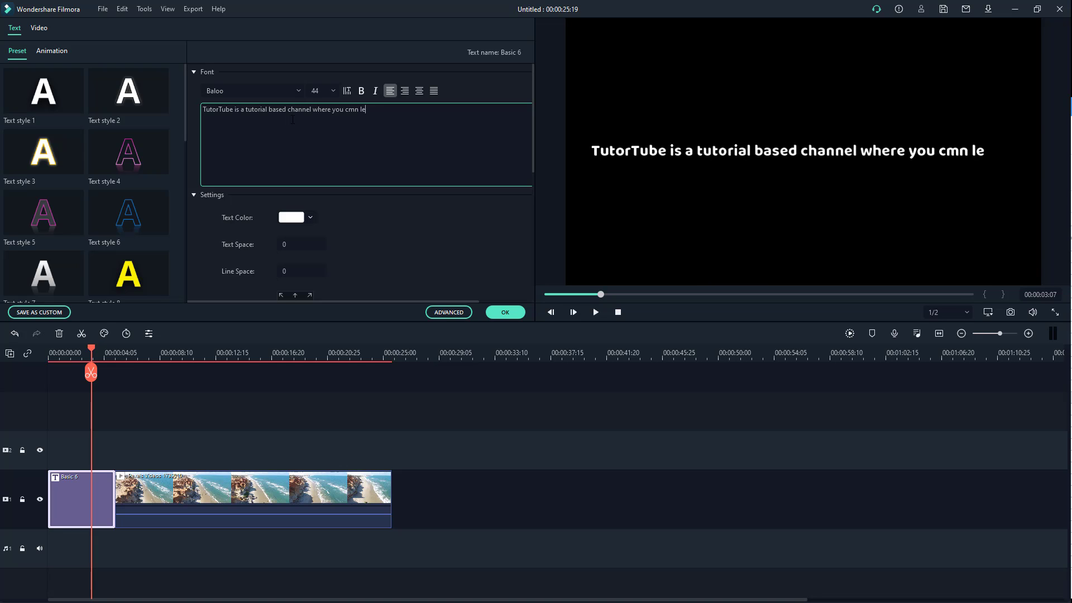
pyautogui.write('an learn')
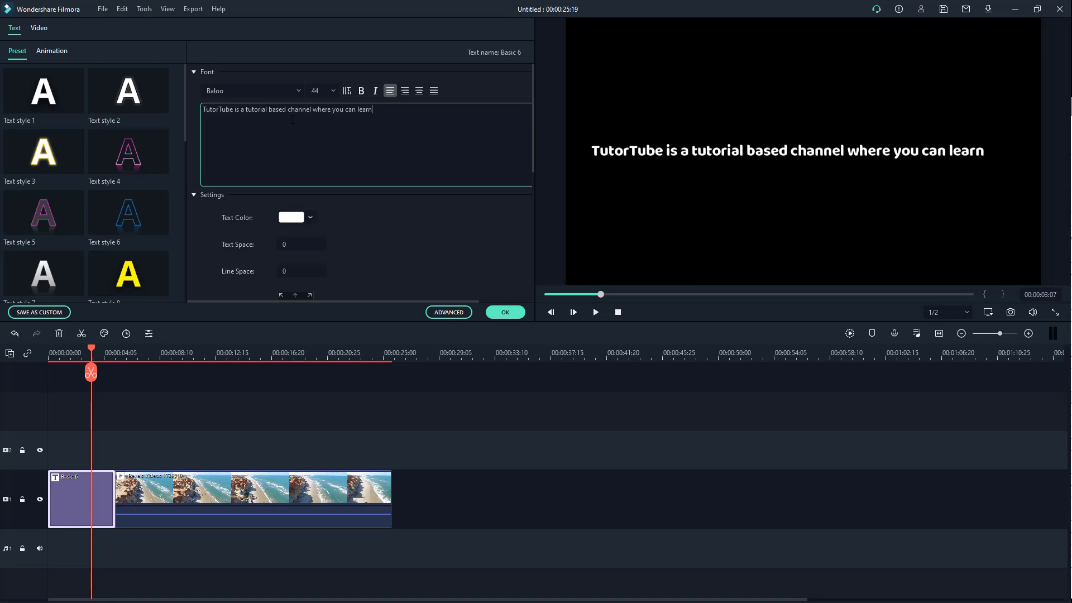
pyautogui.write(' about general co')
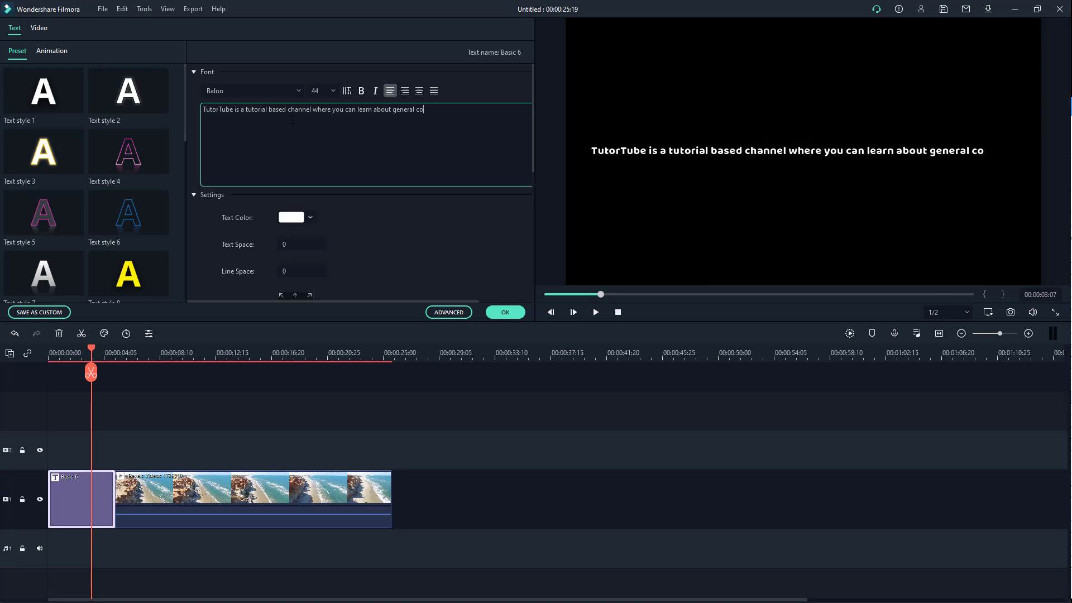
pyautogui.write('mputinc')
pyautogui.press('BackSpace')
pyautogui.press('BackSpace')
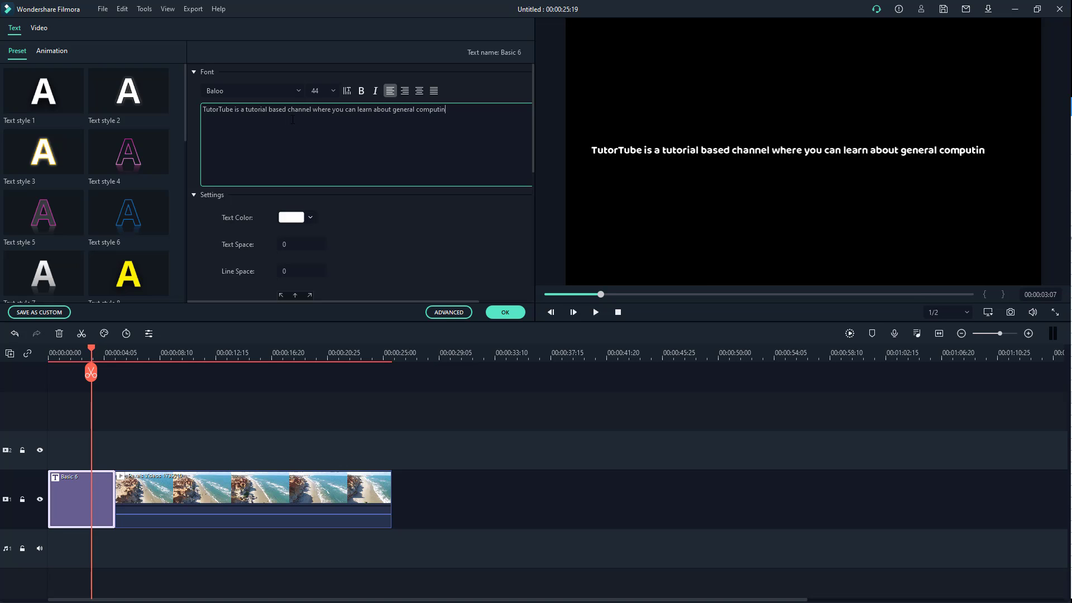
pyautogui.write('ng and Mu')
pyautogui.press('BackSpace')
pyautogui.press('BackSpace')
pyautogui.write('multimedia concepts.')
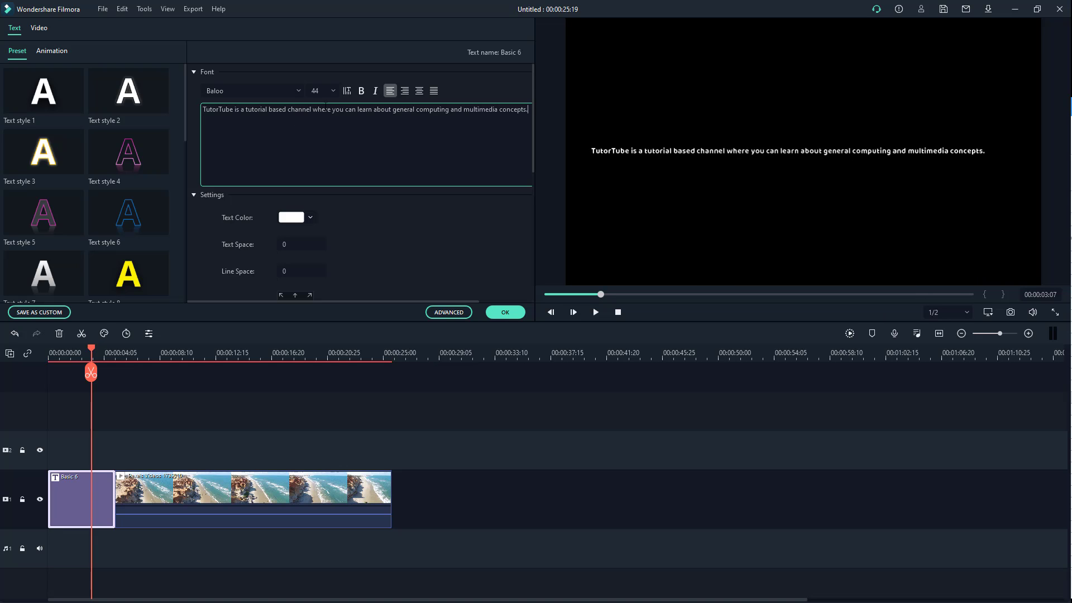
# Break the sentence after 'where' and before 'multimedia', then left-align all three lines.
pyautogui.doubleClick(629, 151)
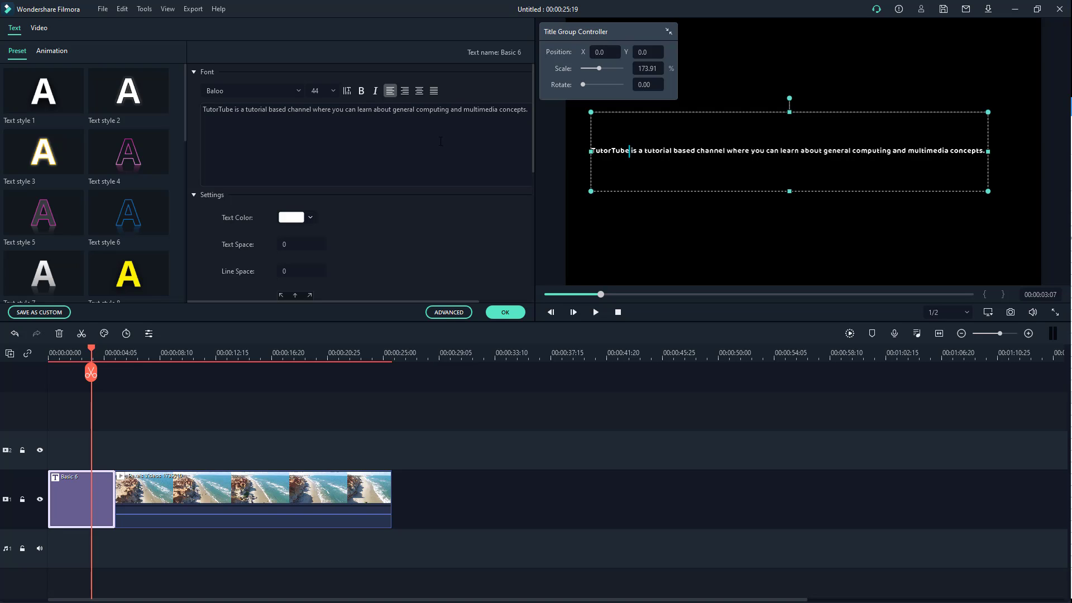
pyautogui.click(434, 91)
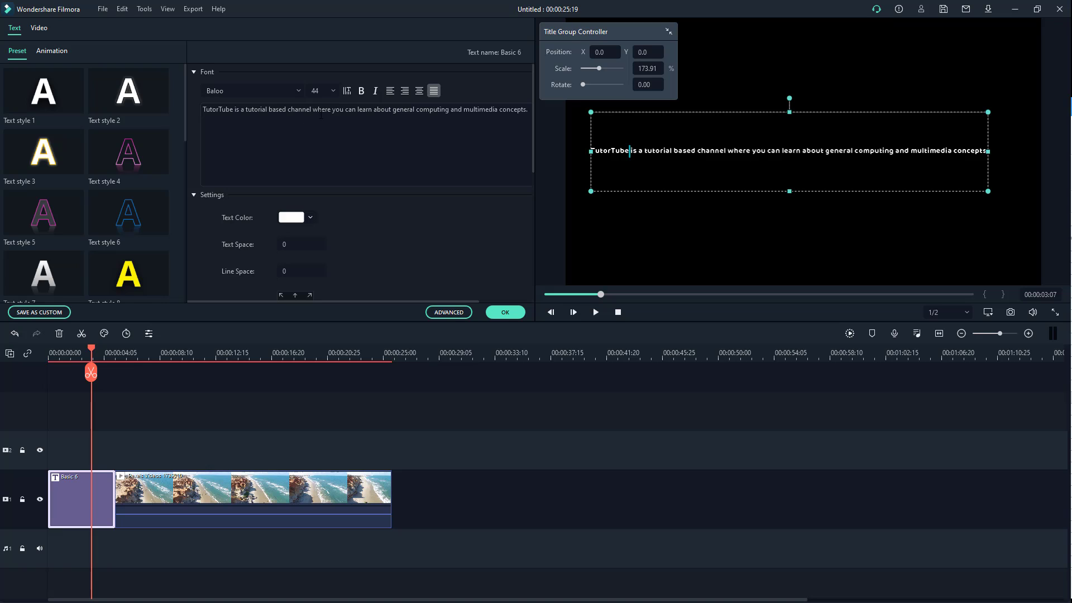
pyautogui.click(334, 110)
pyautogui.press('Return')
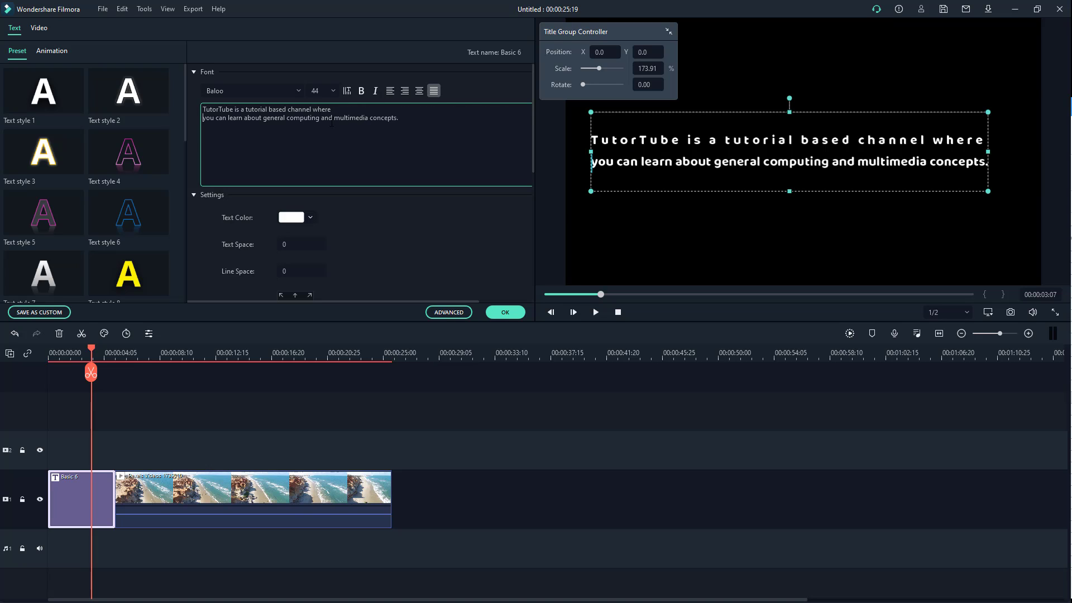
pyautogui.click(334, 118)
pyautogui.press('Return')
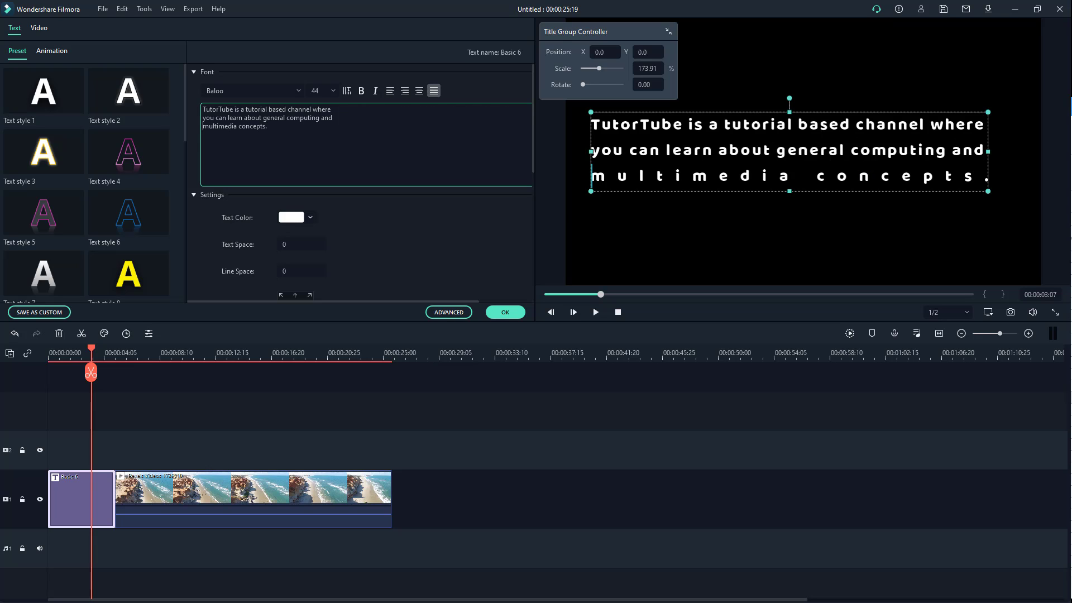
pyautogui.click(948, 127)
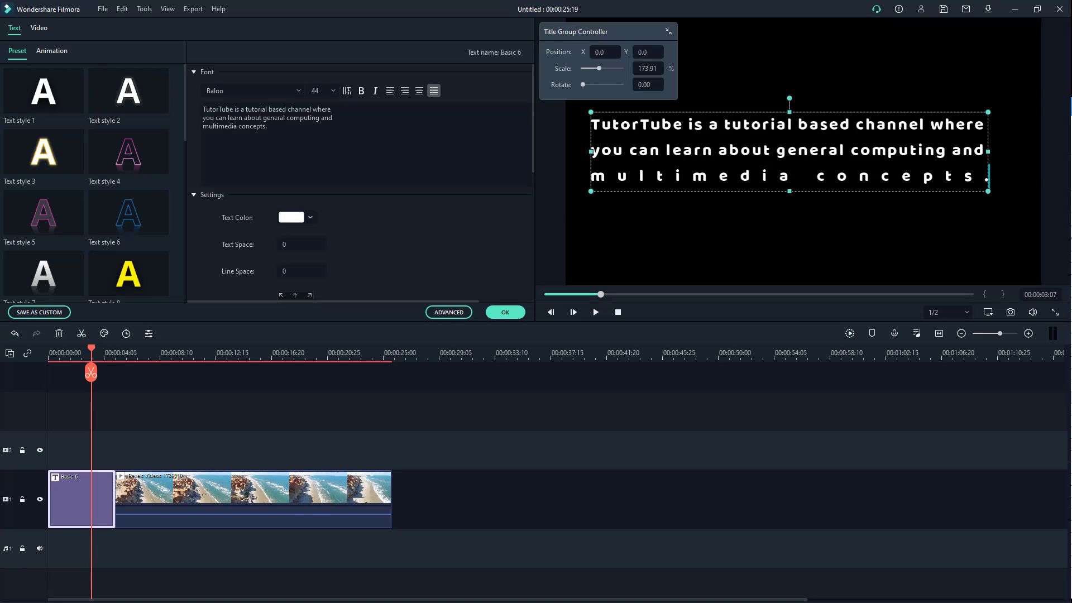
pyautogui.click(329, 139)
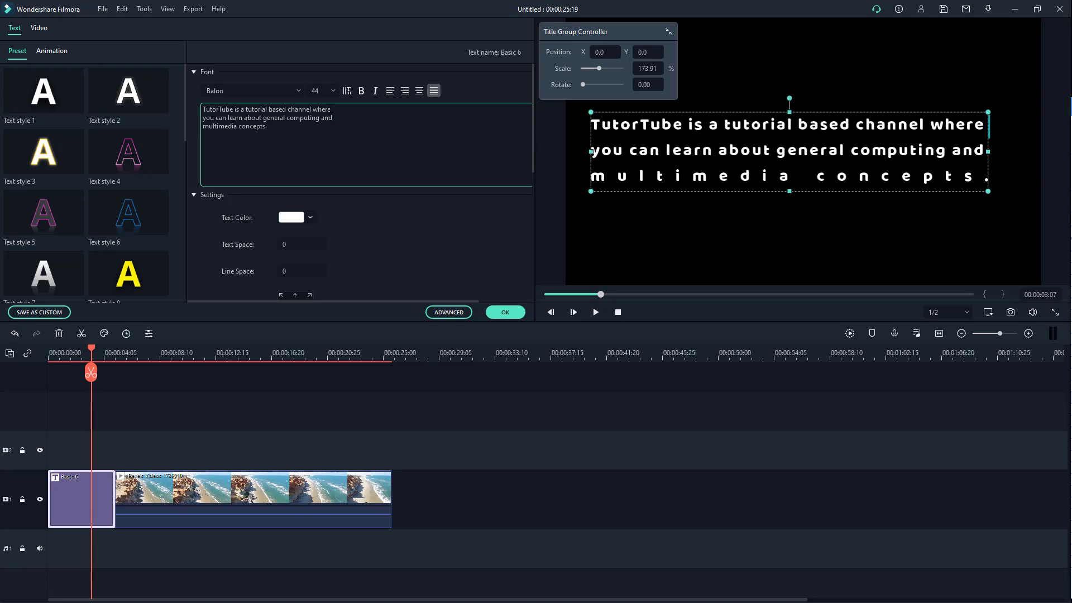
pyautogui.hotkey('ctrl', 'a')
pyautogui.click(390, 91)
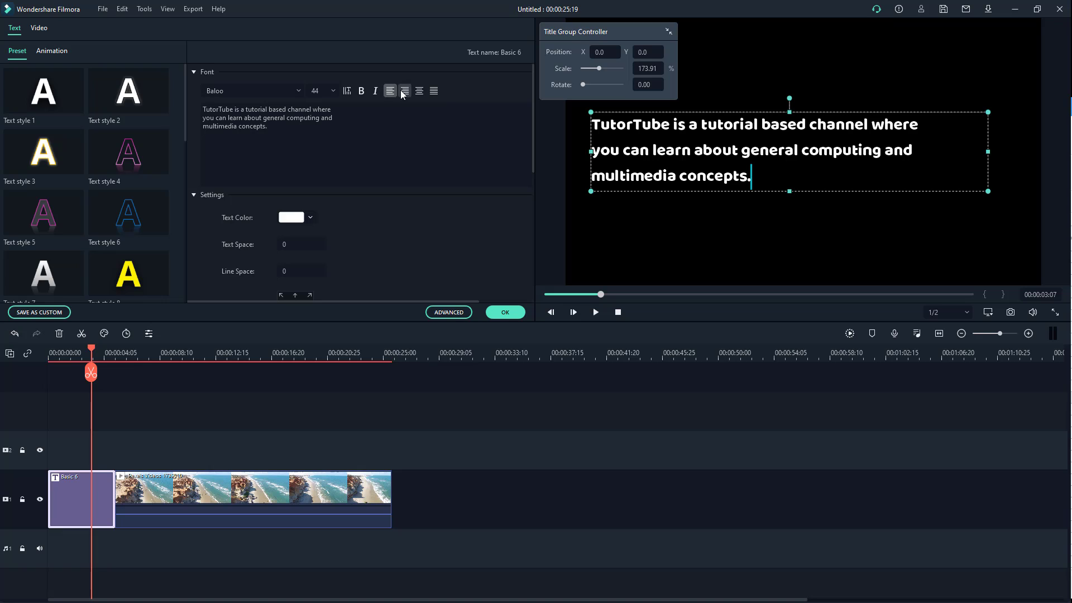
# Apply Justify alignment to the entire three-line title, including the last line.
pyautogui.click(411, 91)
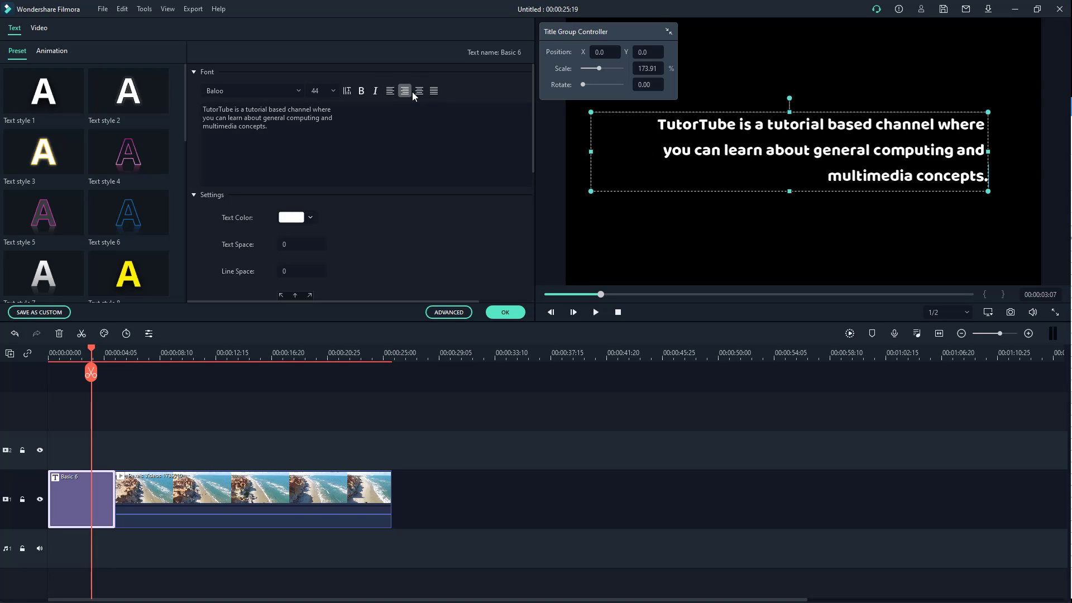
pyautogui.click(417, 92)
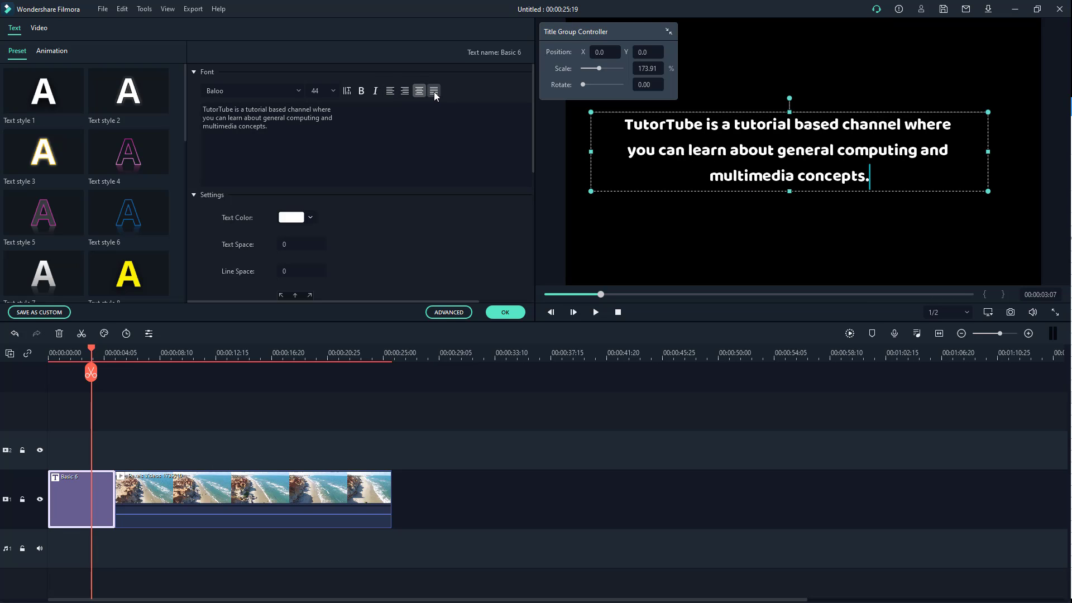
pyautogui.click(435, 92)
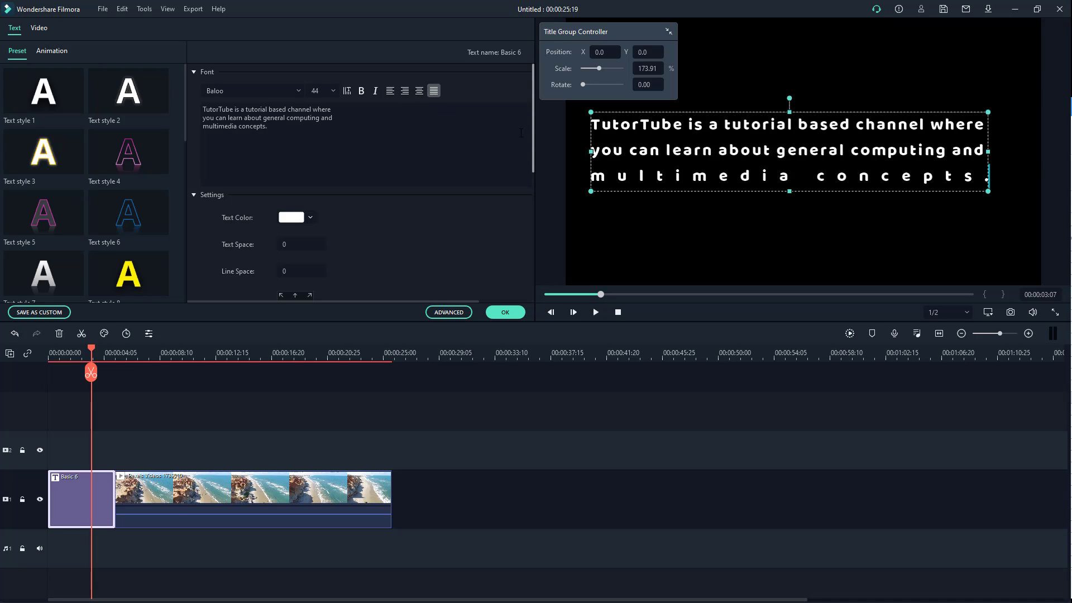
pyautogui.moveTo(312, 144); pyautogui.dragTo(176, 124)
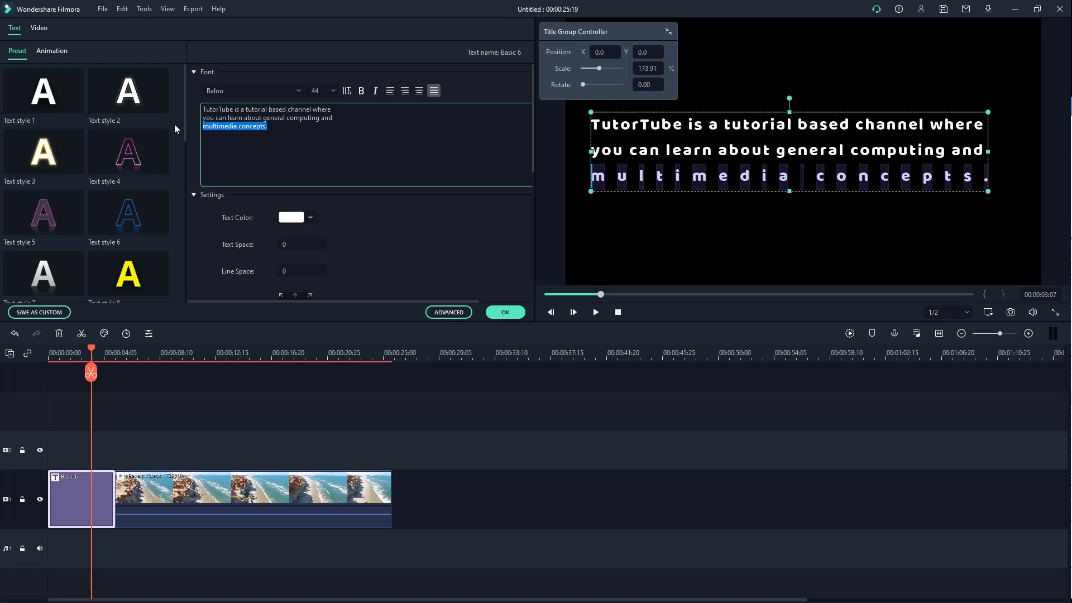
pyautogui.click(390, 91)
pyautogui.moveTo(319, 130); pyautogui.dragTo(202, 109)
pyautogui.click(434, 91)
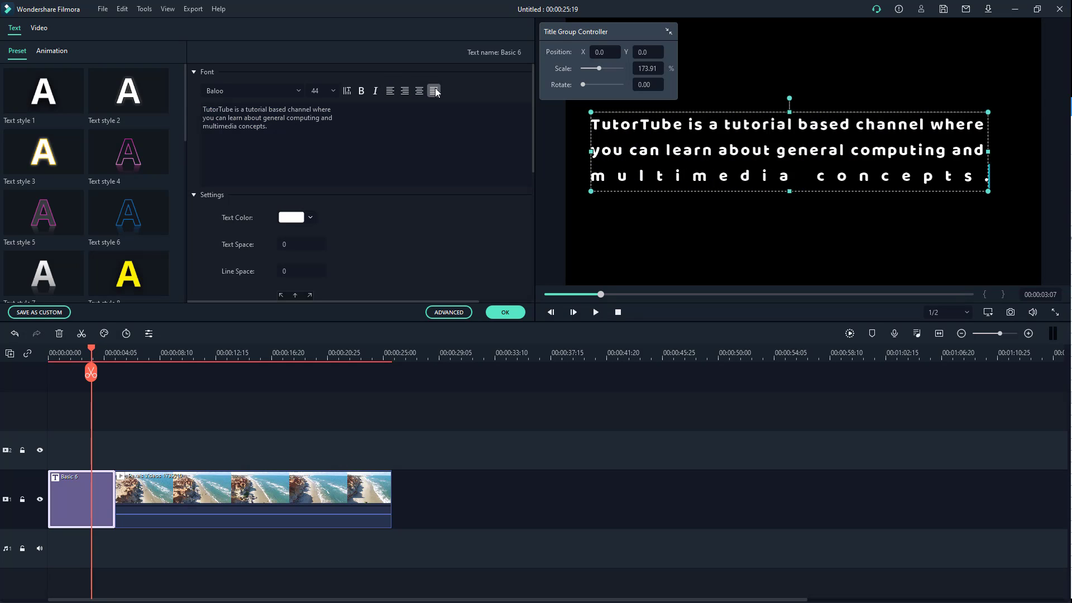
pyautogui.click(306, 122)
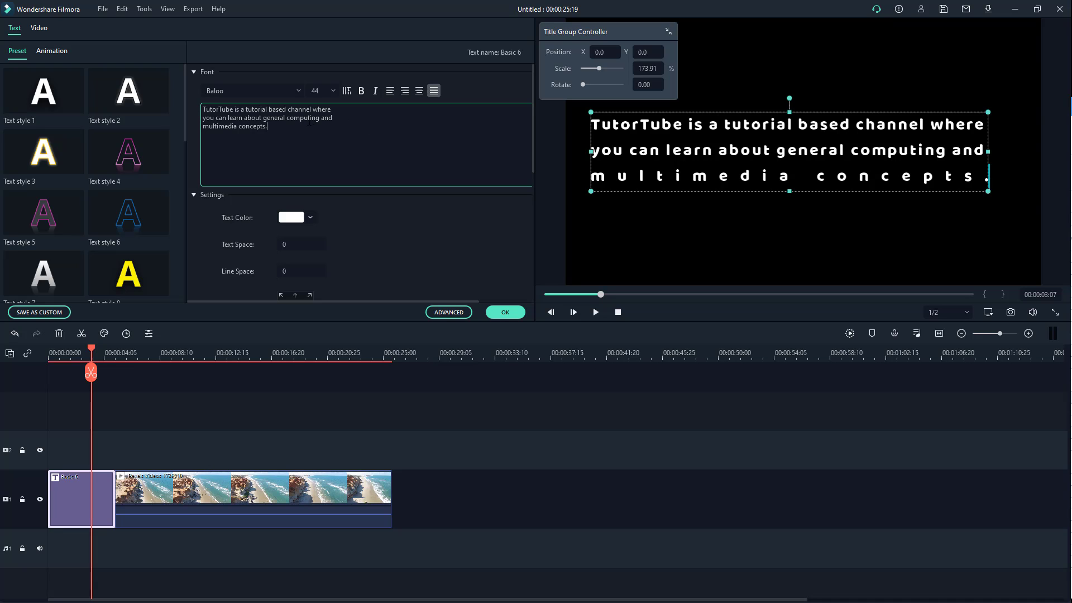
# Remove the existing line breaks so the sentence runs as one block.
pyautogui.click(203, 119)
pyautogui.press('BackSpace')
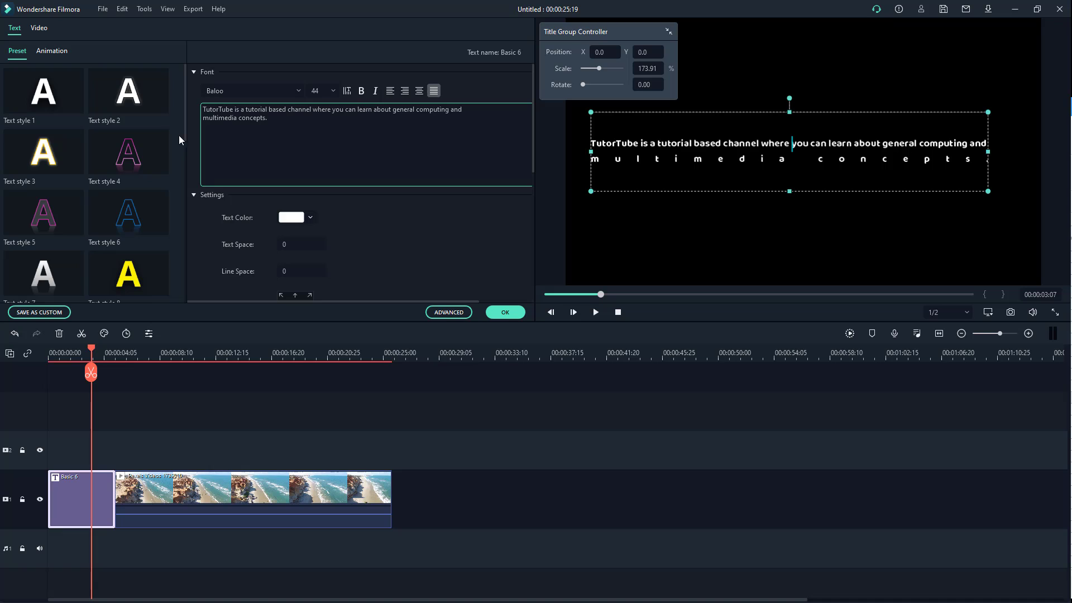
pyautogui.press('Down')
pyautogui.press('Home')
pyautogui.press('BackSpace')
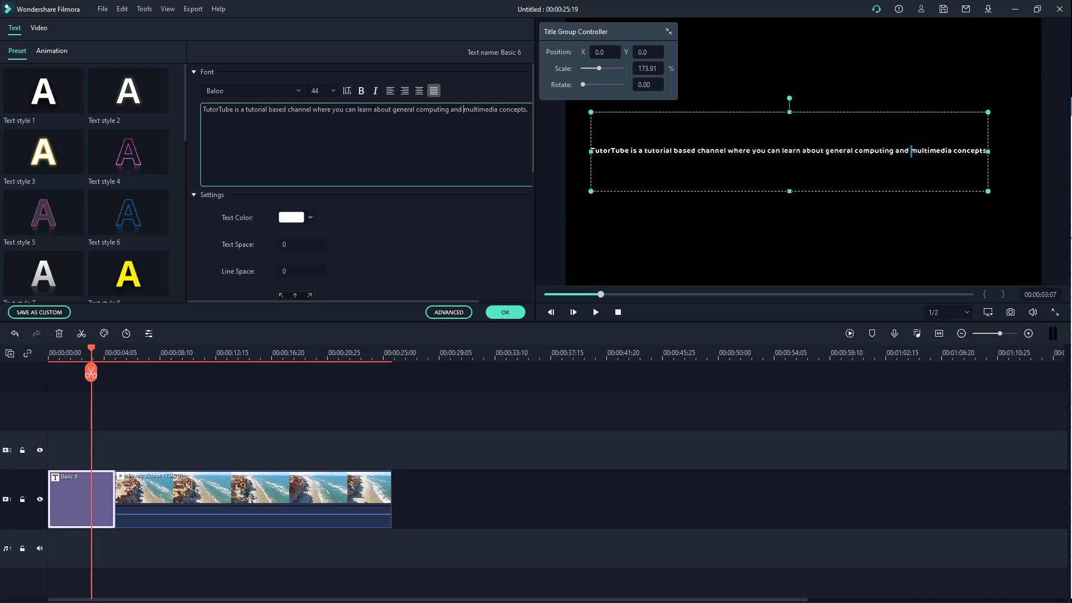
# Insert a line break before 'about' so the second line starts 'about general computing'.
pyautogui.click(357, 111)
pyautogui.press('Return')
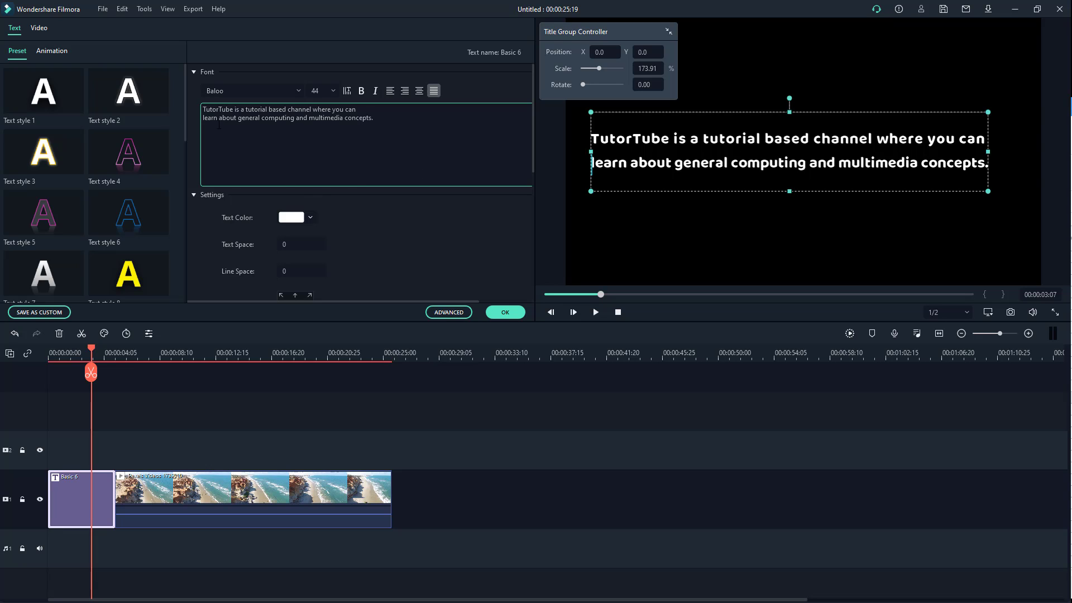
pyautogui.press('Return')
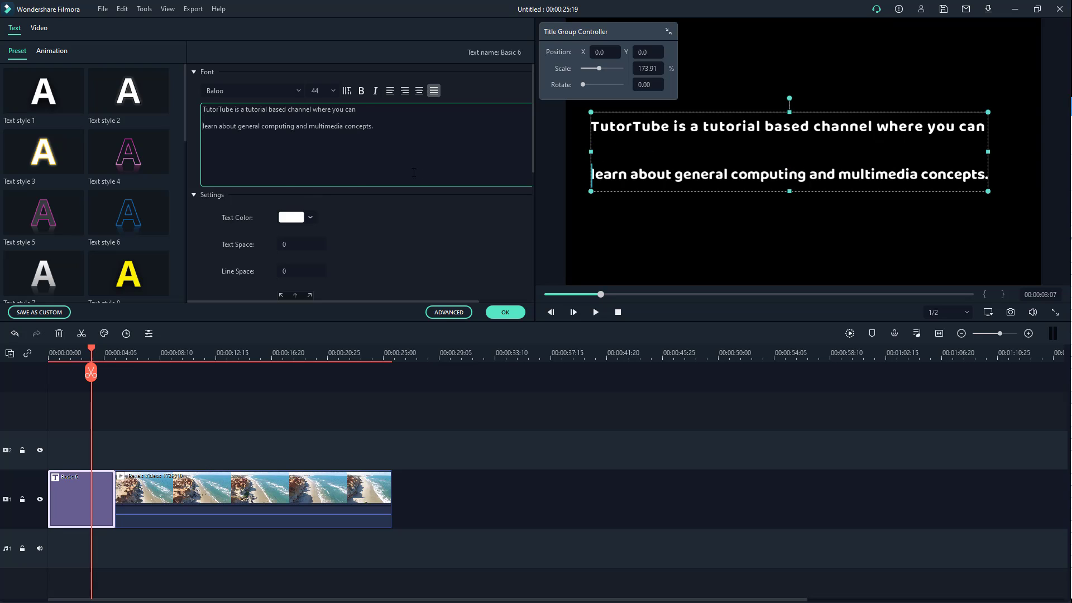
pyautogui.press('BackSpace')
pyautogui.press('BackSpace')
pyautogui.click(377, 109)
pyautogui.press('Return')
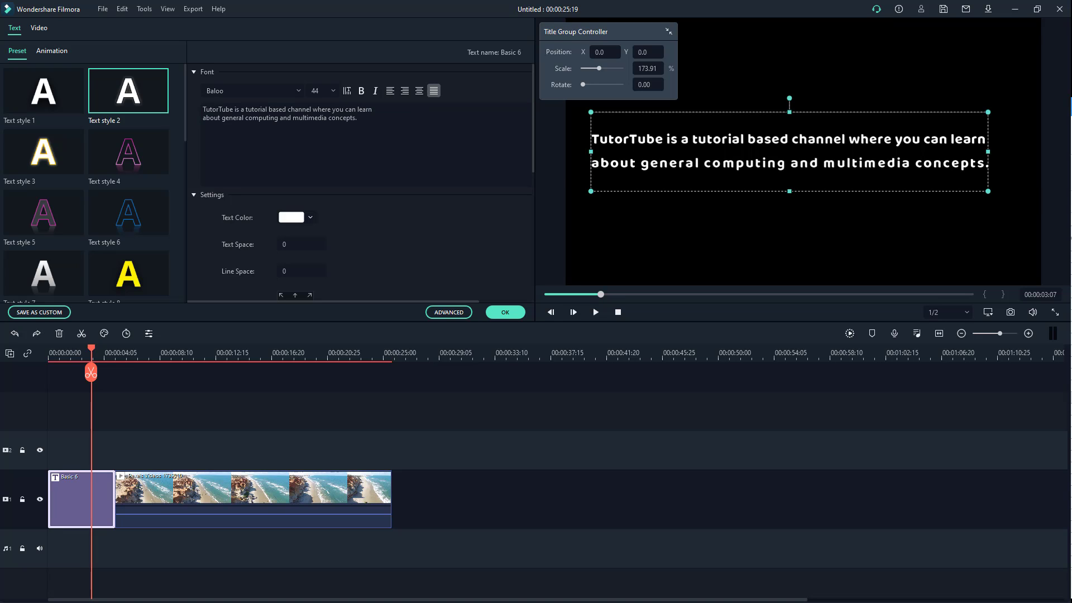
# Colour the title text cyan (#1edee8) using the Text Color custom picker.
pyautogui.click(307, 220)
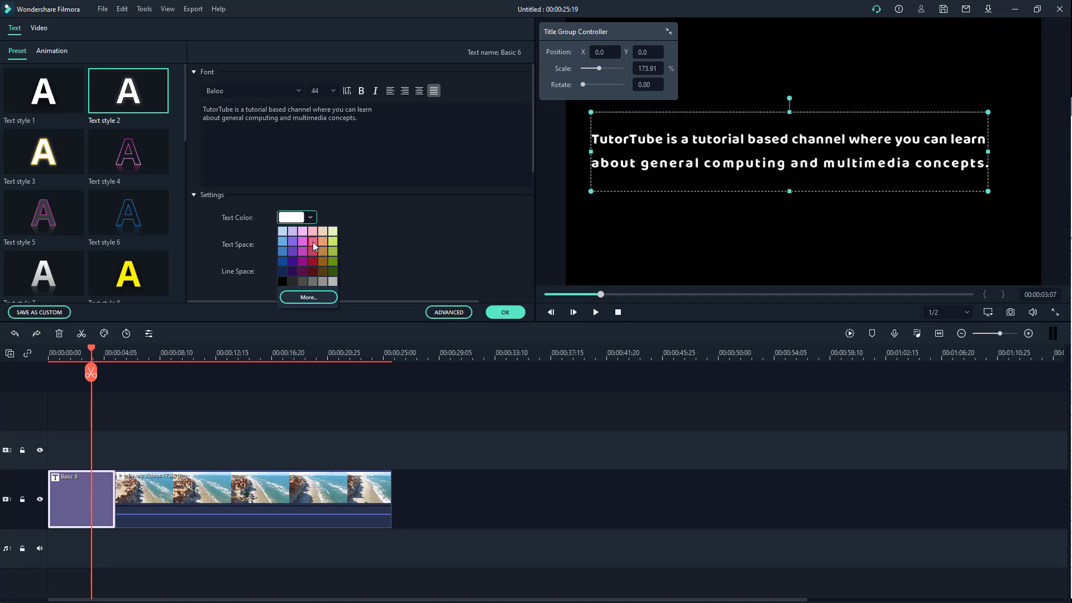
pyautogui.click(313, 242)
pyautogui.click(311, 220)
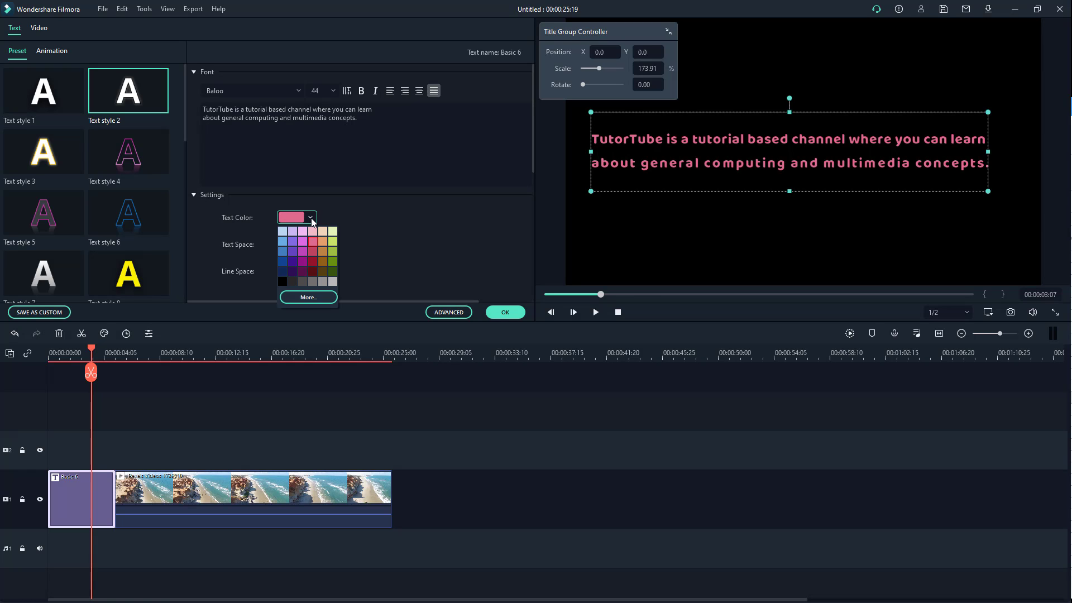
pyautogui.click(310, 296)
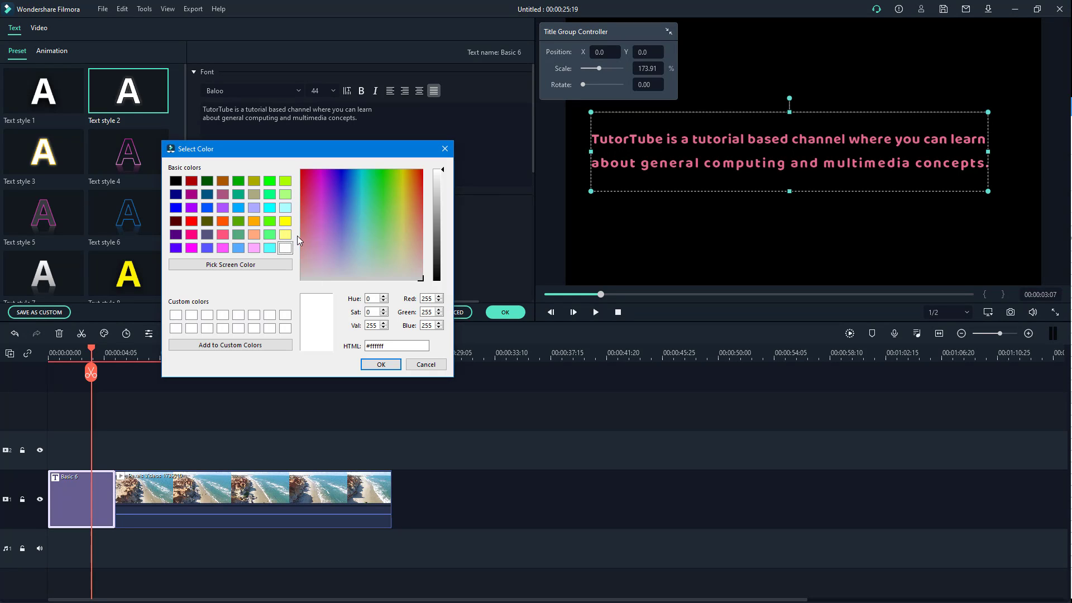
pyautogui.click(256, 221)
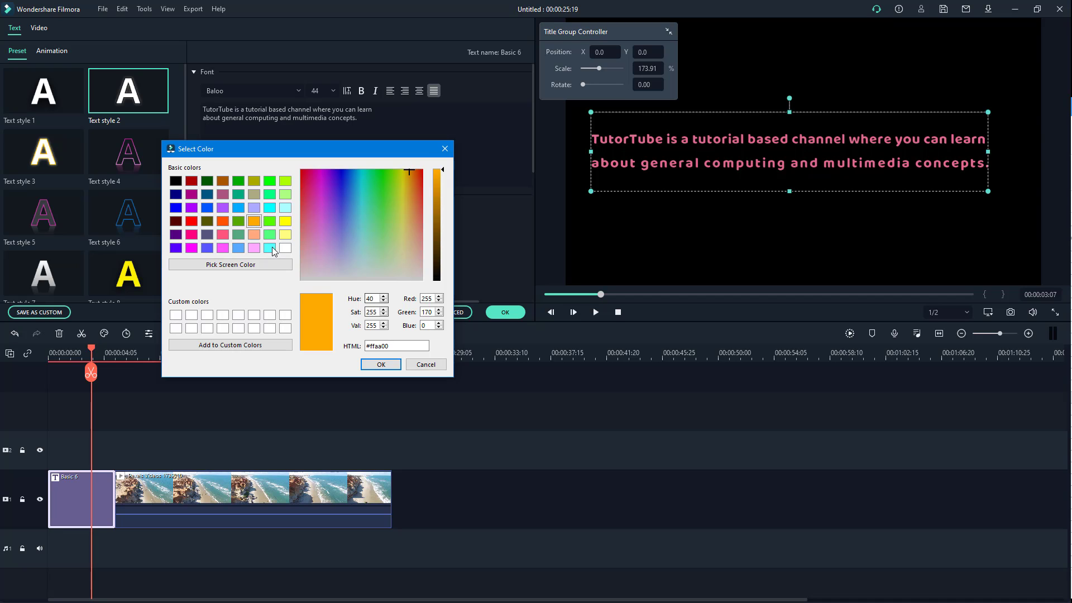
pyautogui.click(361, 184)
pyautogui.moveTo(440, 188); pyautogui.dragTo(438, 180)
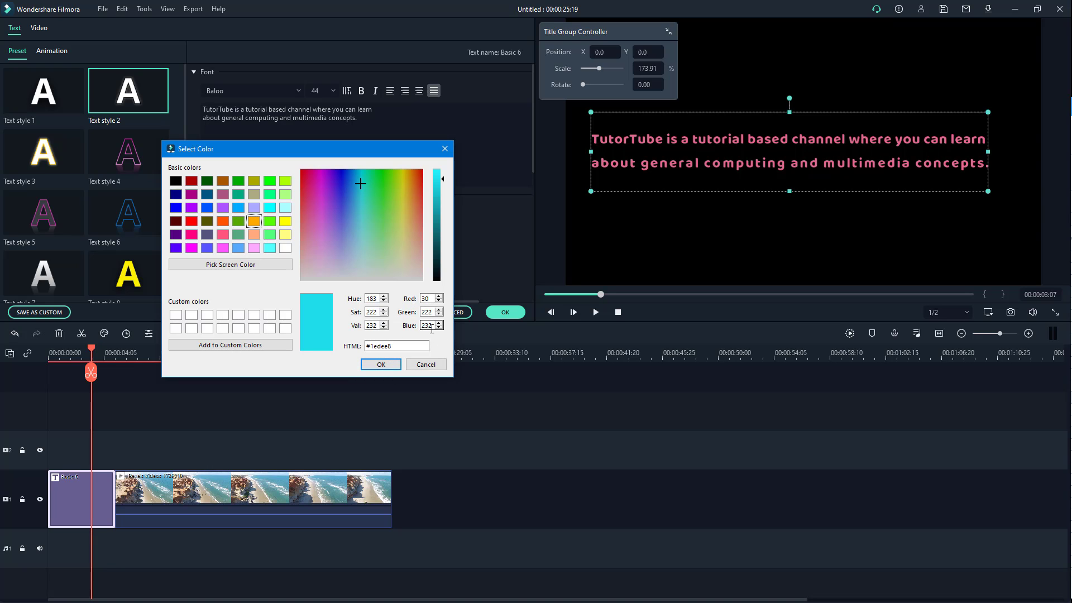
pyautogui.click(385, 368)
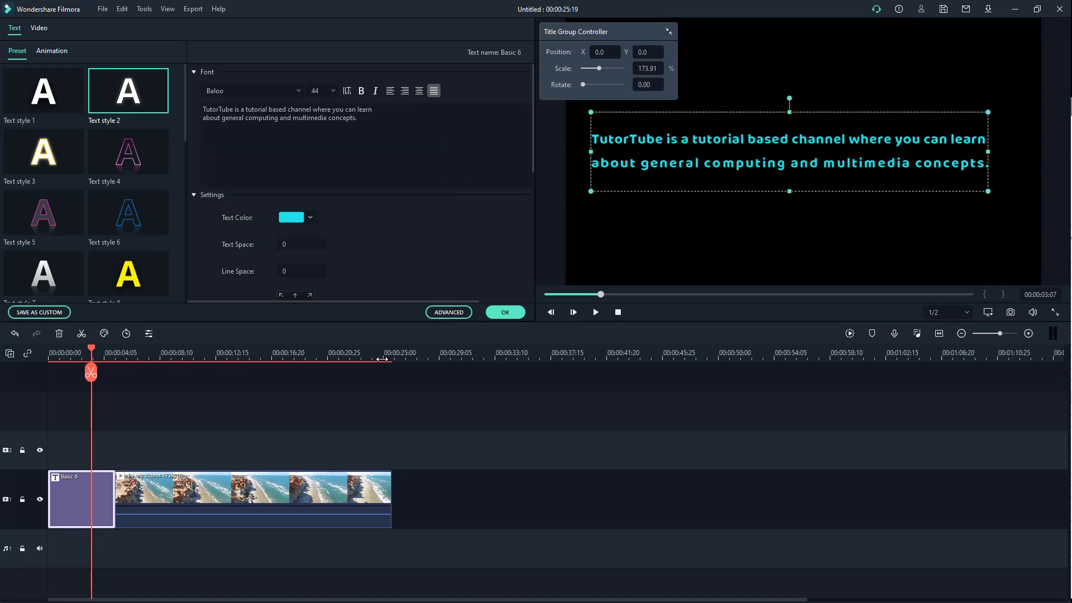
# Experiment with letter spacing values (30, 9, -100, -34), then reset Text Space to 0.
pyautogui.moveTo(292, 246); pyautogui.dragTo(309, 246)
pyautogui.press('BackSpace')
pyautogui.press('BackSpace')
pyautogui.write('30')
pyautogui.moveTo(303, 246)
pyautogui.mouseDown()
pyautogui.moveTo(291, 246)
pyautogui.moveTo(304, 246)
pyautogui.mouseUp()
pyautogui.press('BackSpace')
pyautogui.press('BackSpace')
pyautogui.write('9')
pyautogui.press('BackSpace')
pyautogui.write('-100')
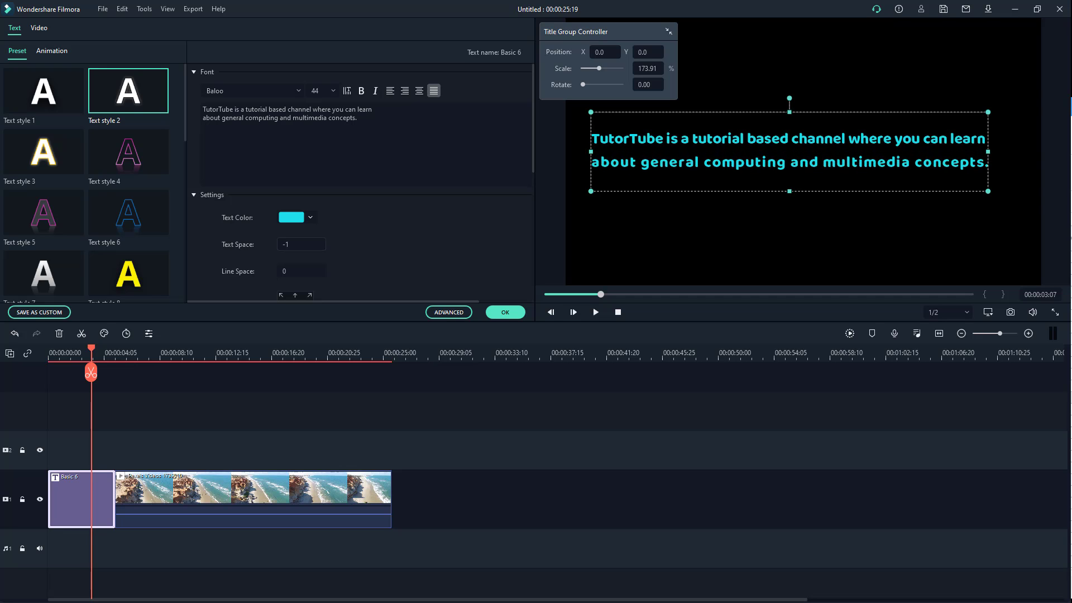
pyautogui.moveTo(237, 246); pyautogui.dragTo(333, 246)
pyautogui.press('BackSpace')
pyautogui.press('BackSpace')
pyautogui.write('-34')
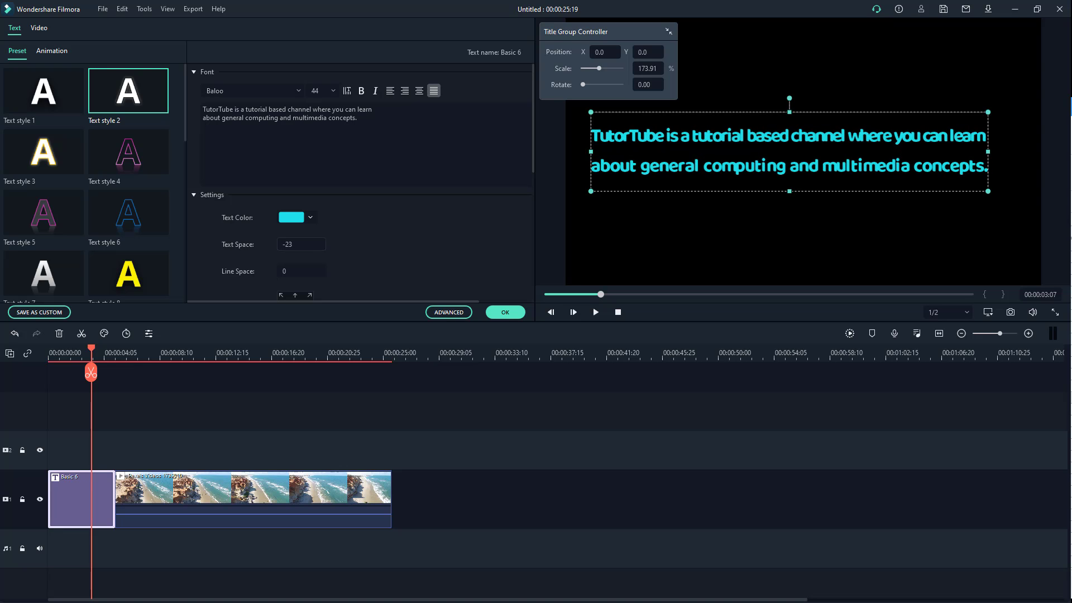
pyautogui.click(298, 245)
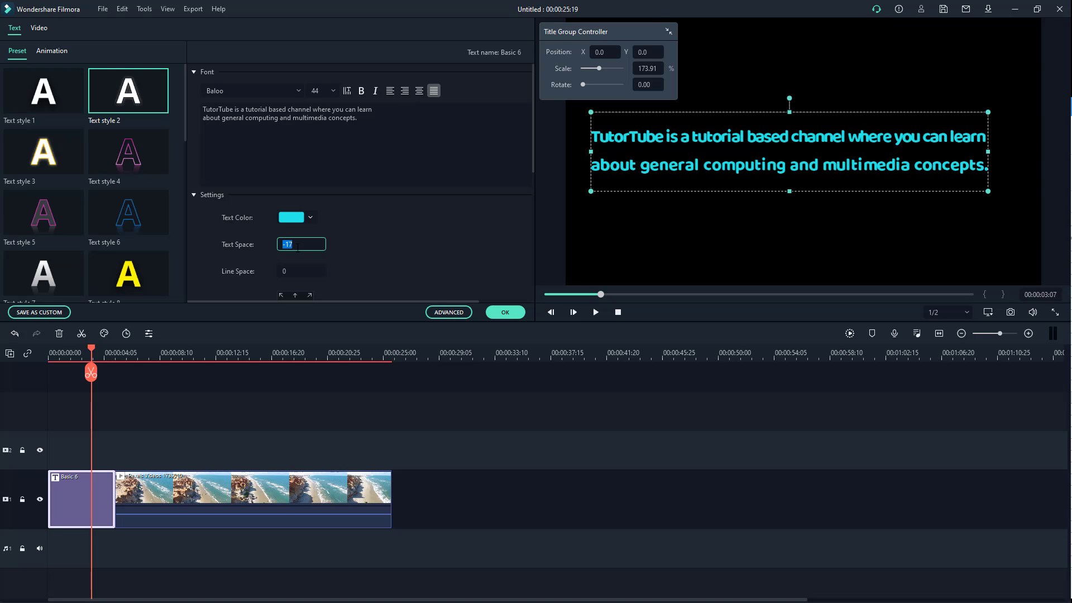
pyautogui.write('0')
pyautogui.press('Return')
# Set Line Space to -48 to pull the title's two lines close together.
pyautogui.scroll(-2, 365, 178)
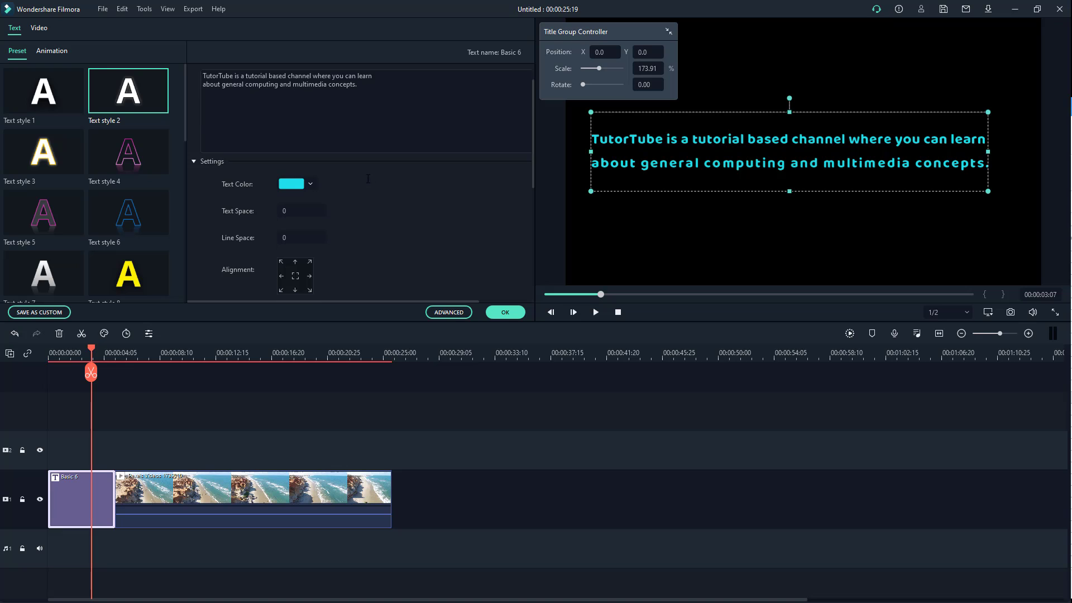
pyautogui.moveTo(291, 203); pyautogui.dragTo(236, 203)
pyautogui.press('BackSpace')
pyautogui.press('BackSpace')
pyautogui.press('BackSpace')
pyautogui.write('70')
pyautogui.press('BackSpace')
pyautogui.press('BackSpace')
pyautogui.write('48')
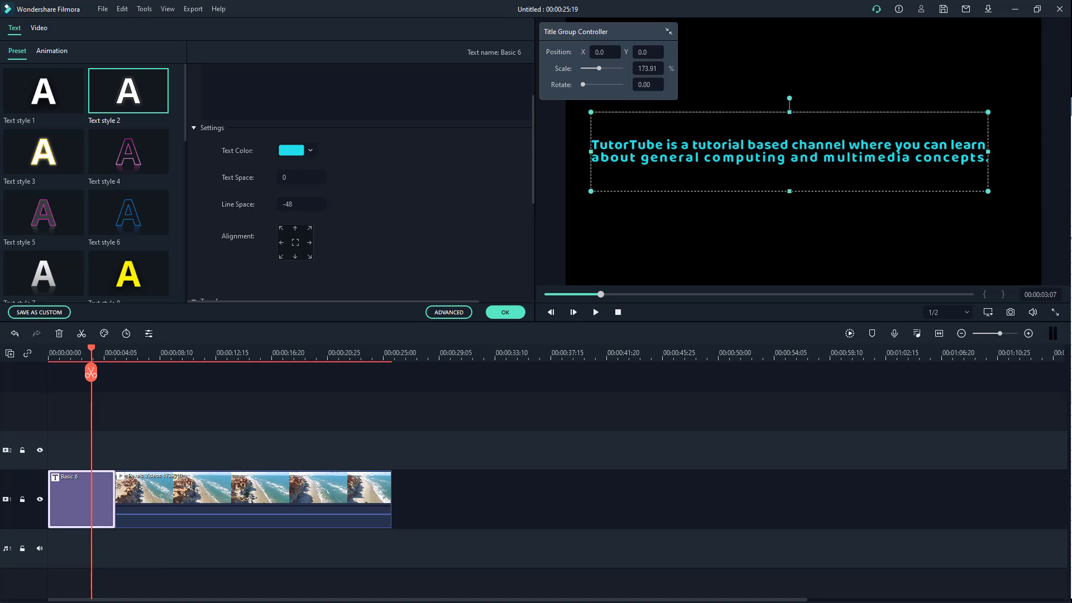
pyautogui.hotkey('ctrl', 'z')
pyautogui.scroll(-1, 302, 160)
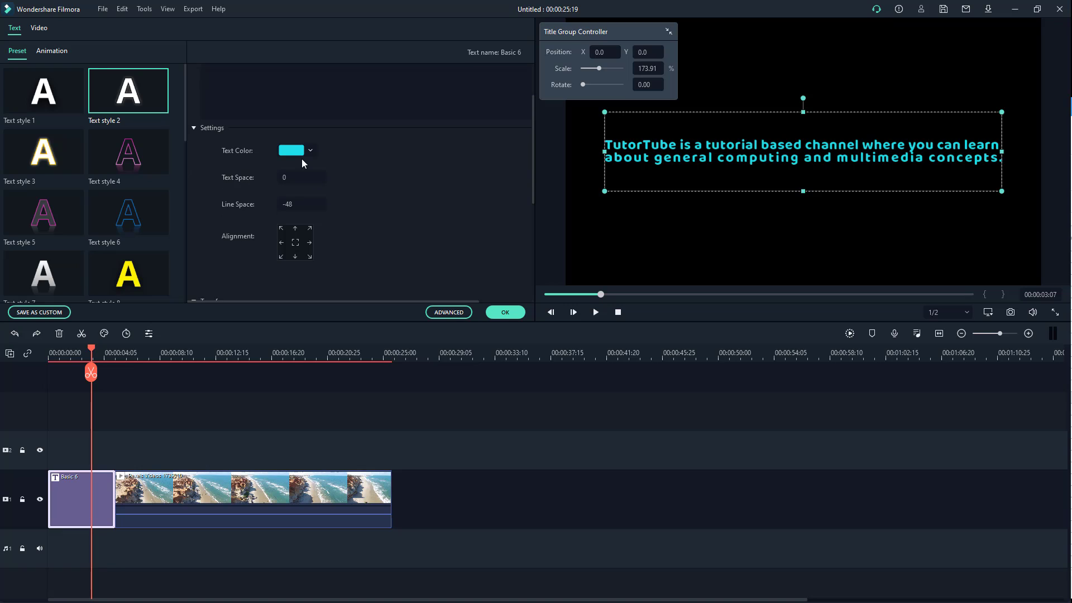
pyautogui.click(295, 243)
pyautogui.click(310, 229)
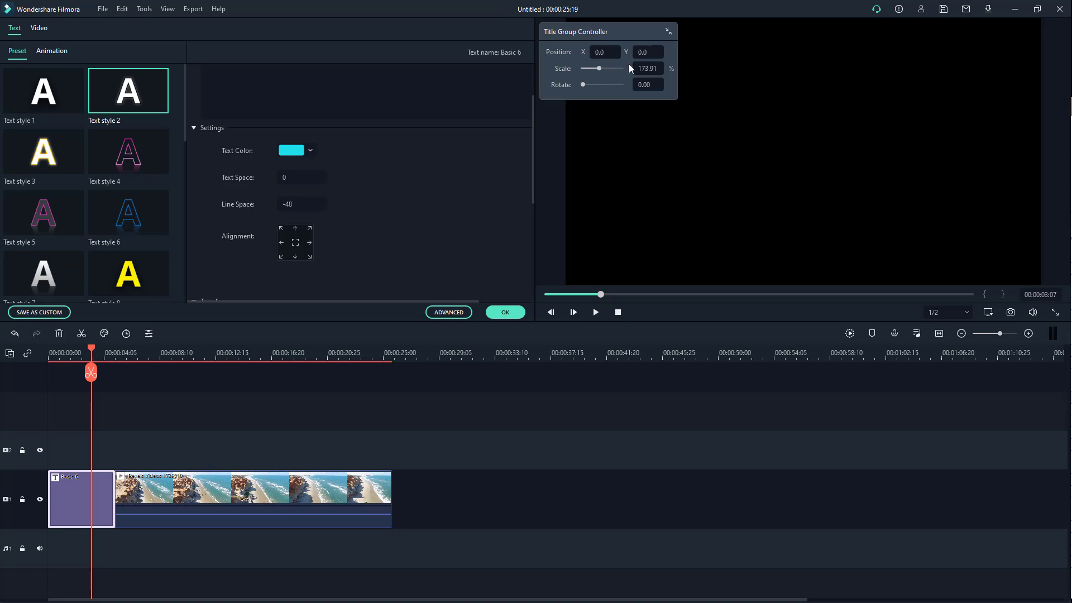
# Try title positions X -78 and Y 37, plus top-left and bottom-left alignments.
pyautogui.click(605, 52)
pyautogui.write('-78')
pyautogui.press('Return')
pyautogui.click(635, 53)
pyautogui.write('37')
pyautogui.press('Return')
pyautogui.moveTo(655, 51); pyautogui.dragTo(537, 51)
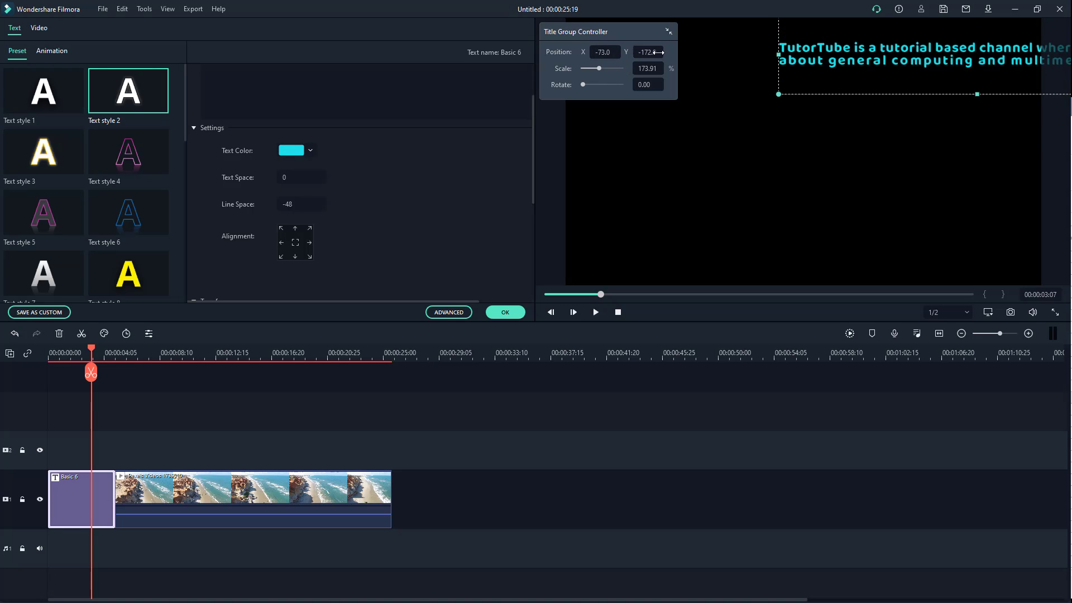
pyautogui.moveTo(609, 50)
pyautogui.mouseDown()
pyautogui.moveTo(629, 50)
pyautogui.moveTo(610, 50)
pyautogui.mouseUp()
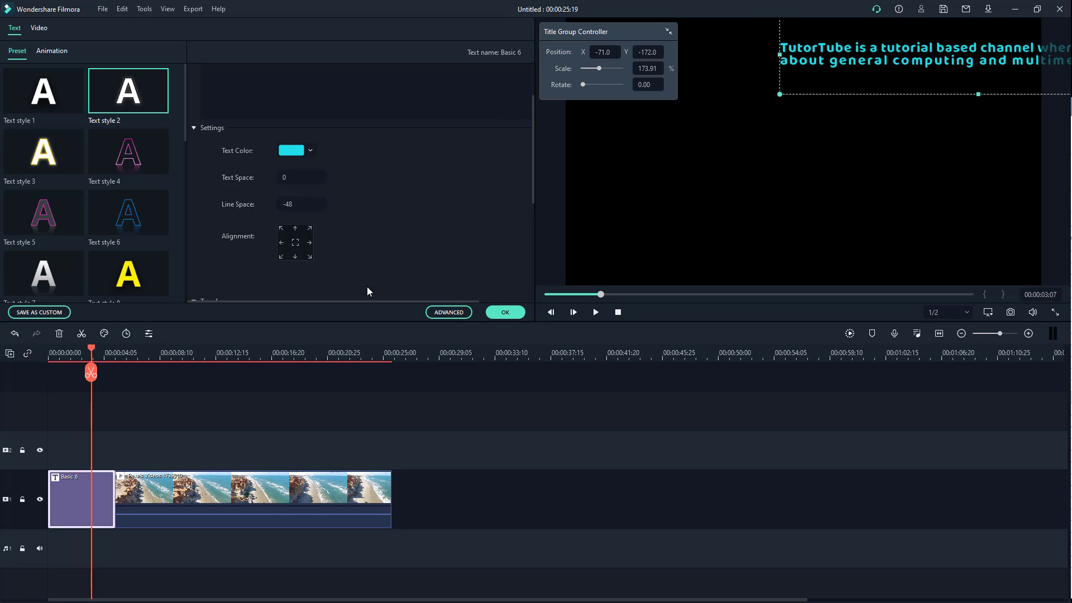
pyautogui.click(281, 229)
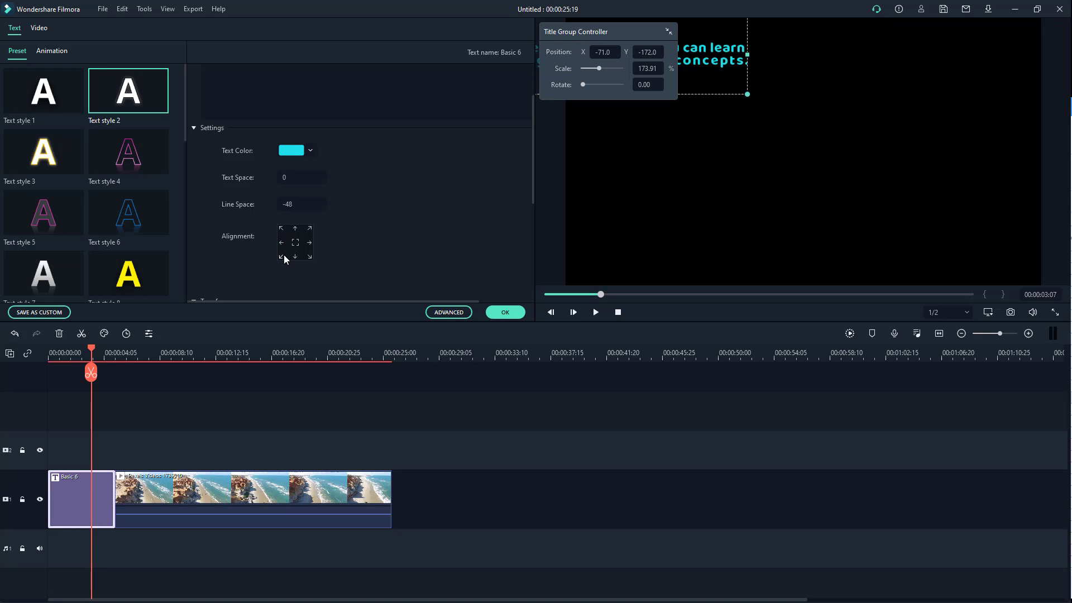
pyautogui.click(283, 257)
pyautogui.moveTo(641, 53); pyautogui.dragTo(849, 53)
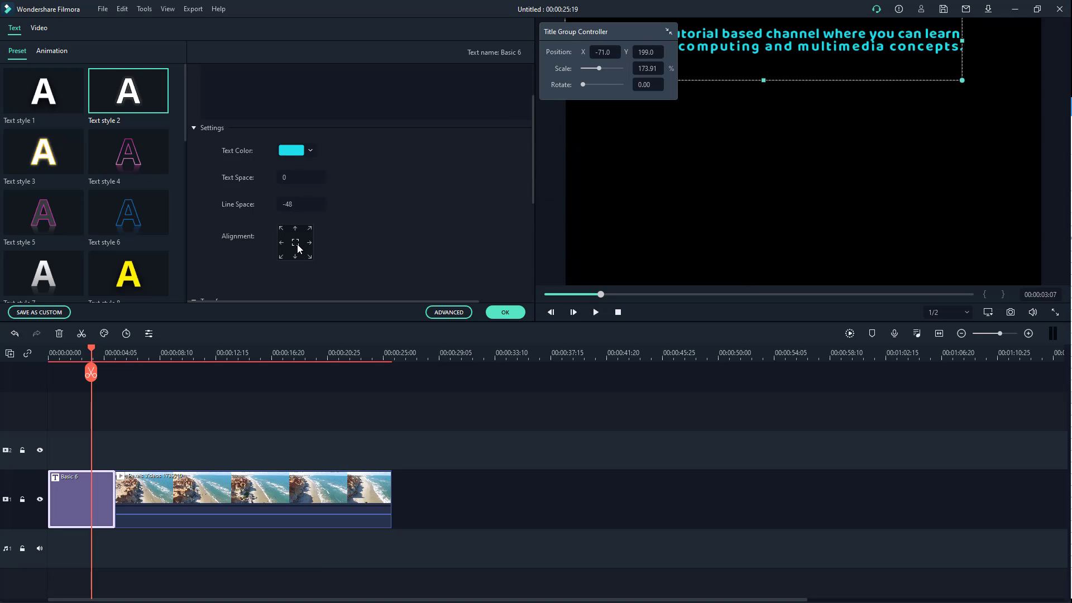
# Reset the title's Position X and Y to 0 to centre it.
pyautogui.click(606, 53)
pyautogui.write('0')
pyautogui.press('Tab')
pyautogui.write('0')
pyautogui.press('Return')
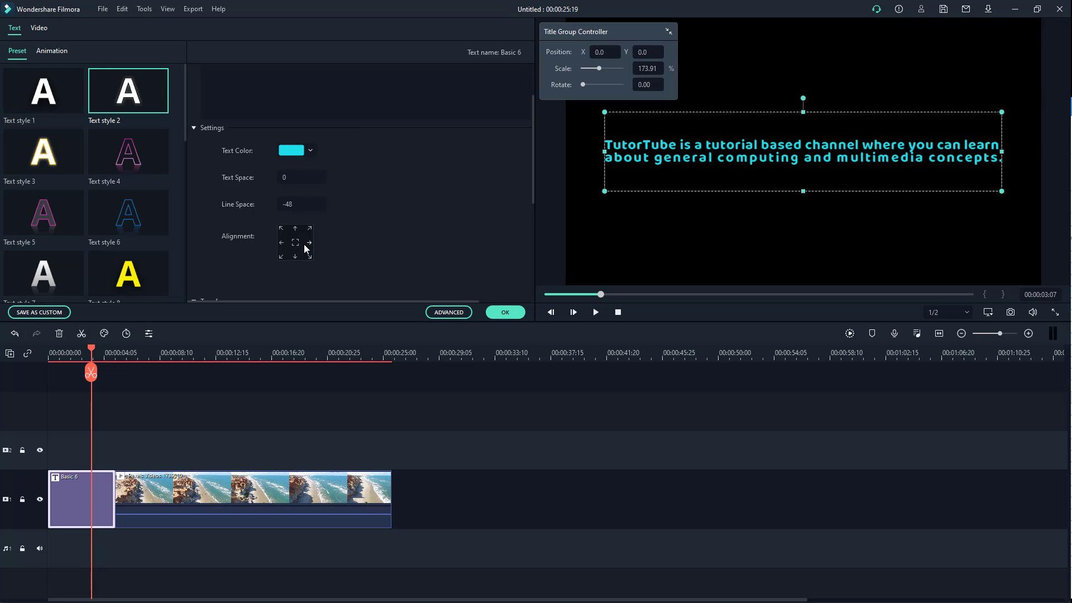
# Tilt the title with the Transform Rotate slider, then return rotation to 0.
pyautogui.scroll(-3, 486, 162)
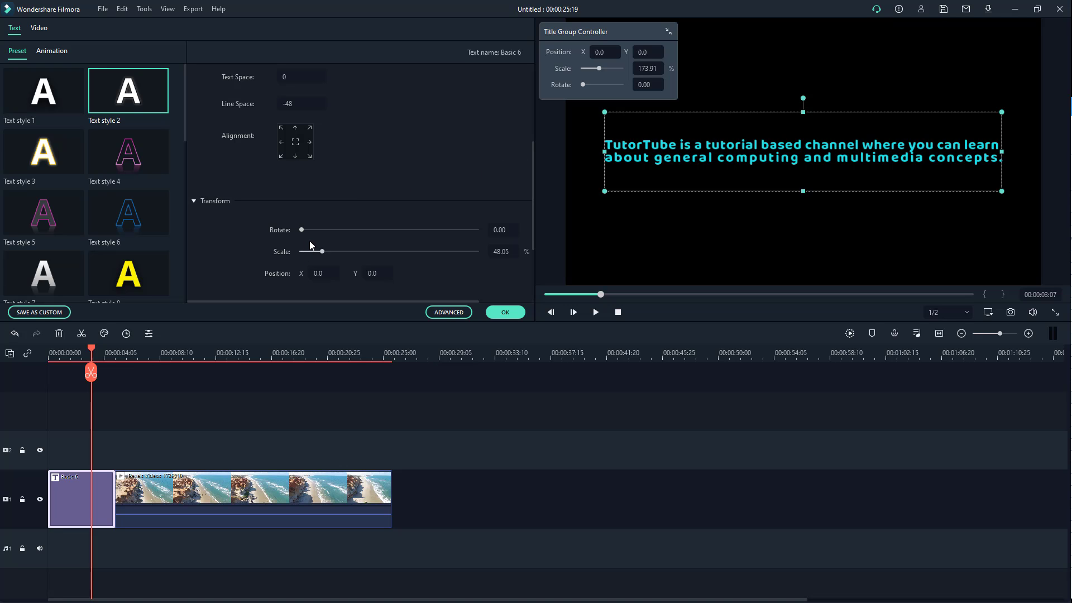
pyautogui.moveTo(303, 232); pyautogui.dragTo(322, 252)
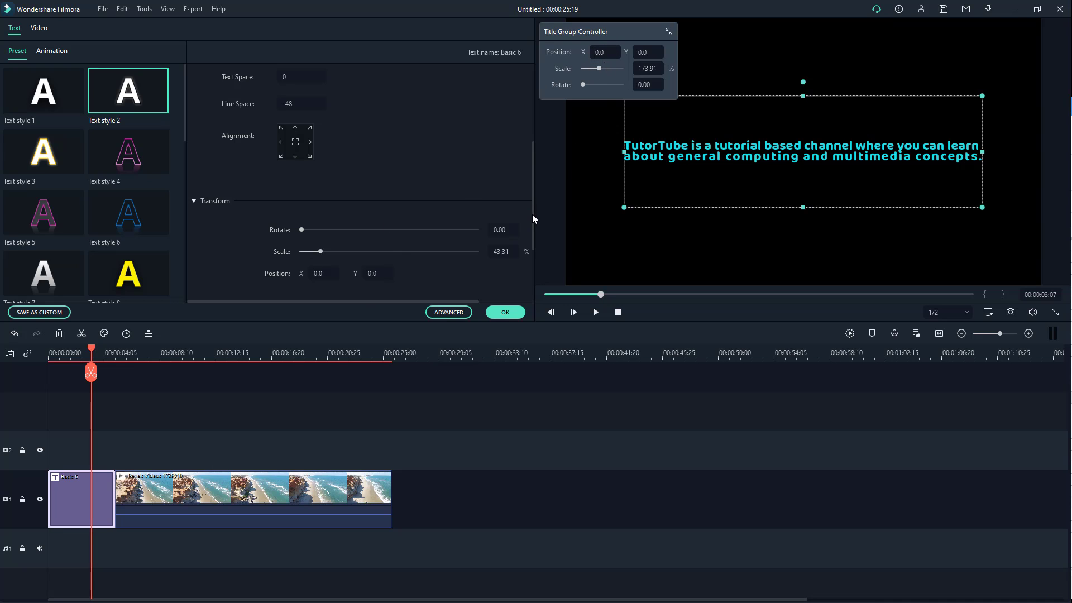
pyautogui.scroll(-3, 523, 202)
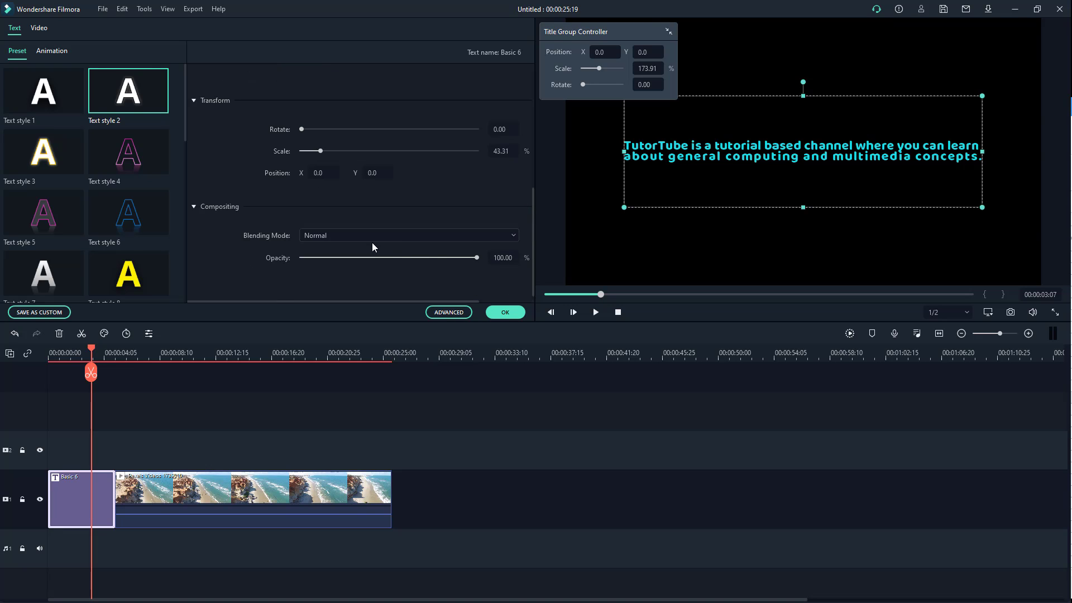